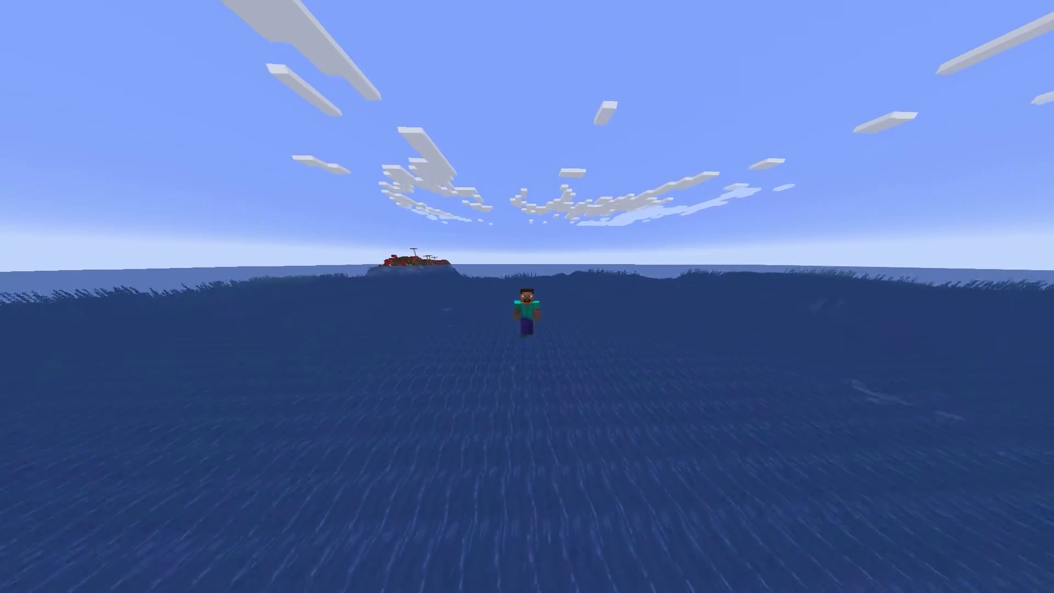
key("F5")
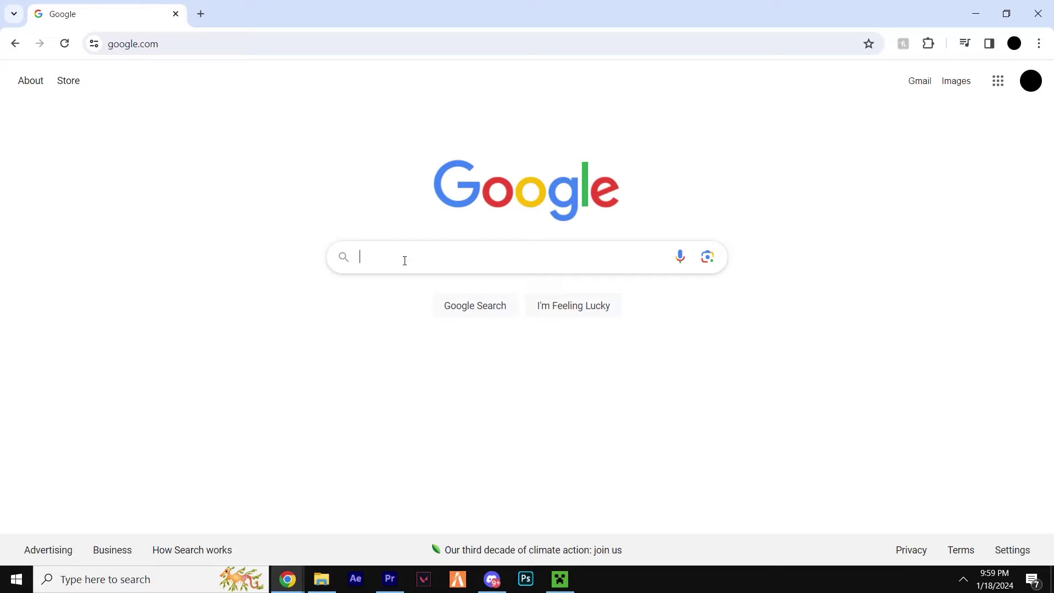
Search Google for "fabric minecraft" and open Fabric's installer download page for the Minecraft Launcher.
left_click(405, 261)
type("fabric minecraft")
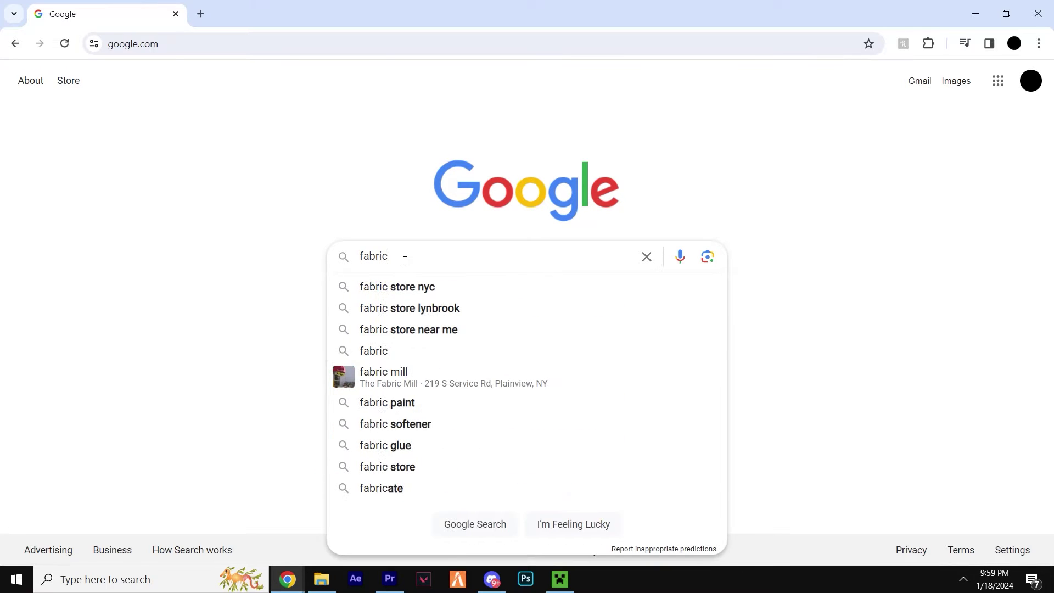
key("Return")
left_click(236, 335)
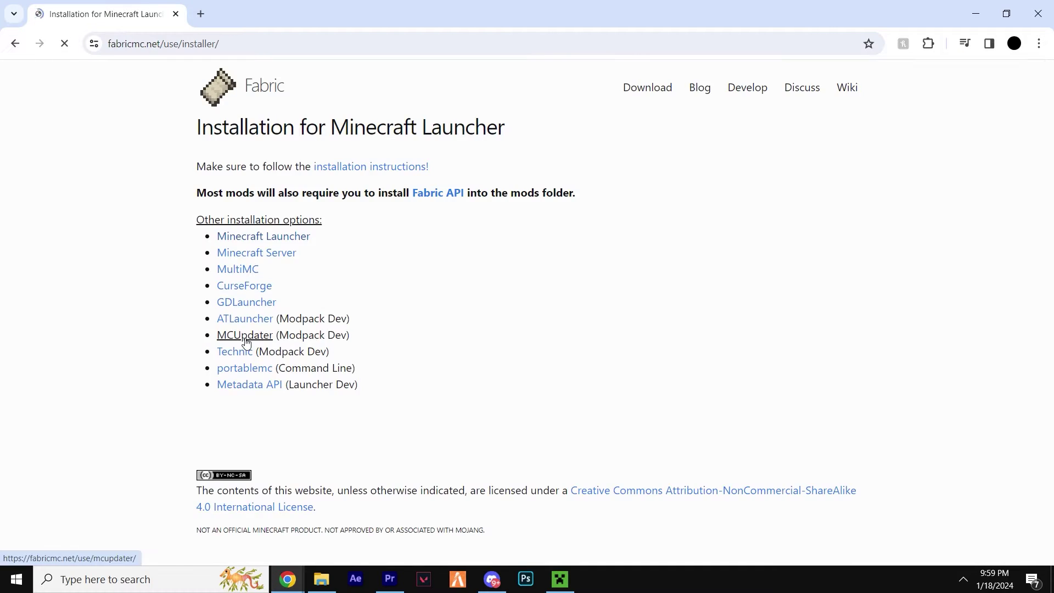
scroll(276, 293, "down", 1)
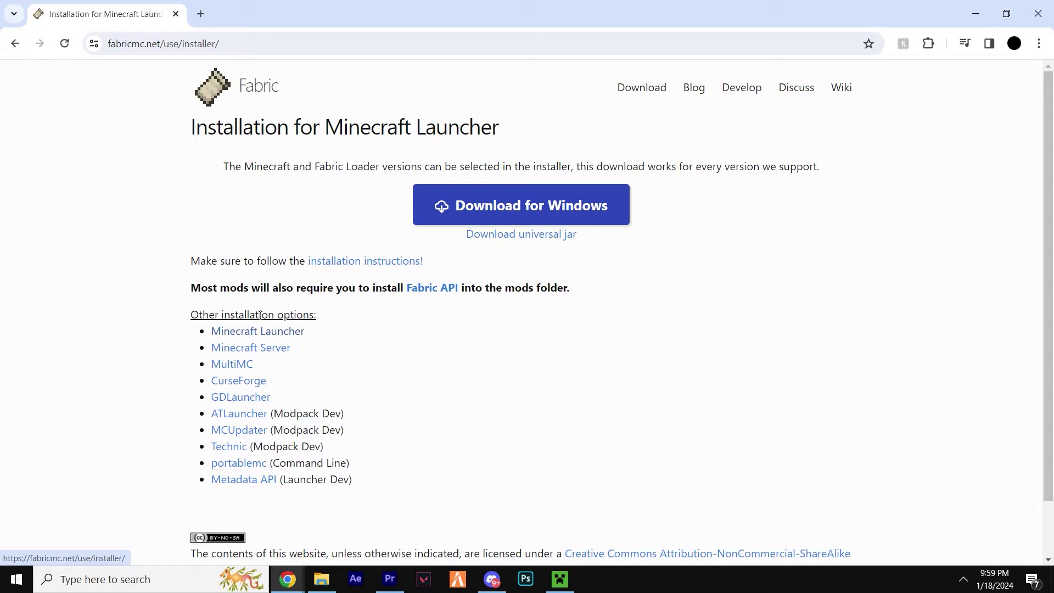
scroll(269, 305, "down", 1)
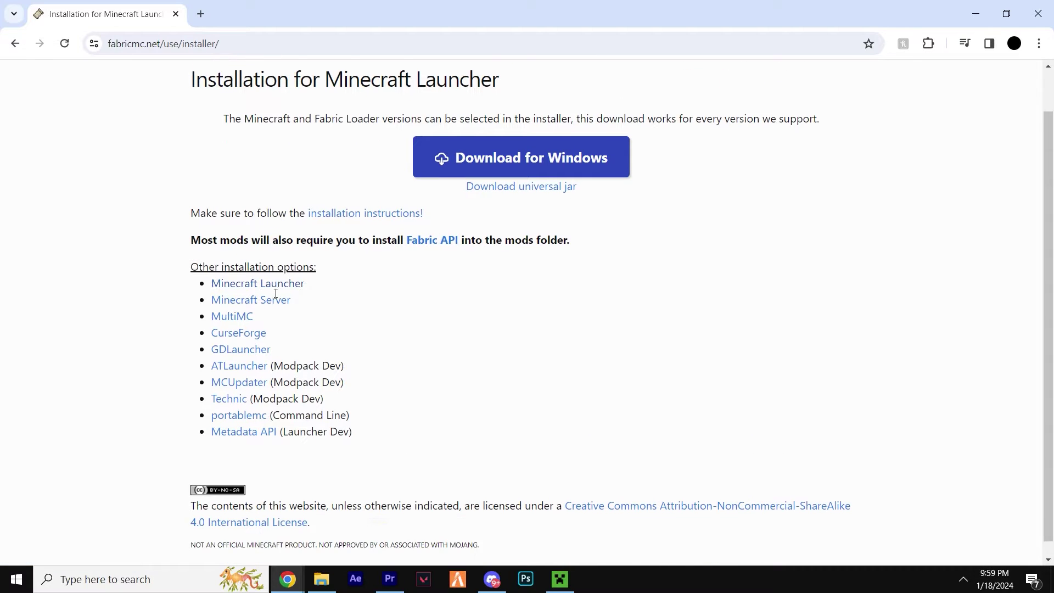
scroll(439, 225, "up", 1)
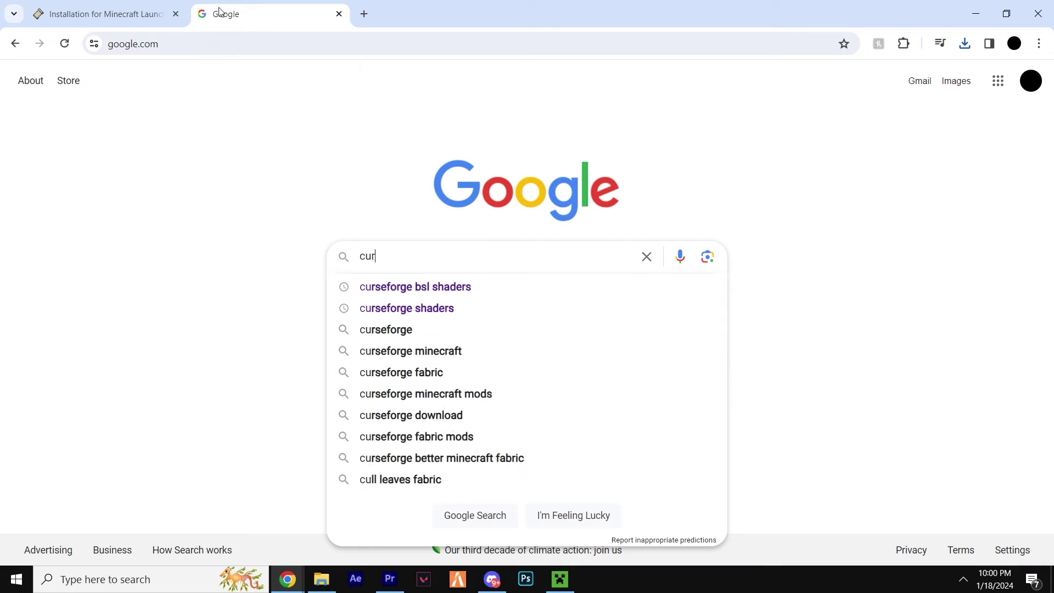
Search Google for "curseforge litematica" and open the Litematica mod page on CurseForge.
type("seforge")
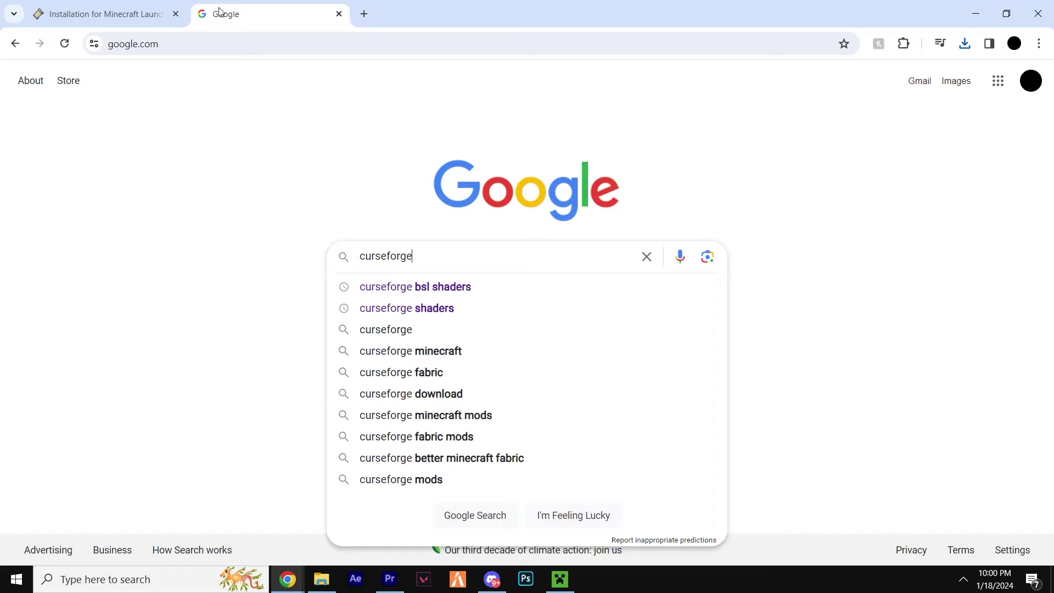
key("Return")
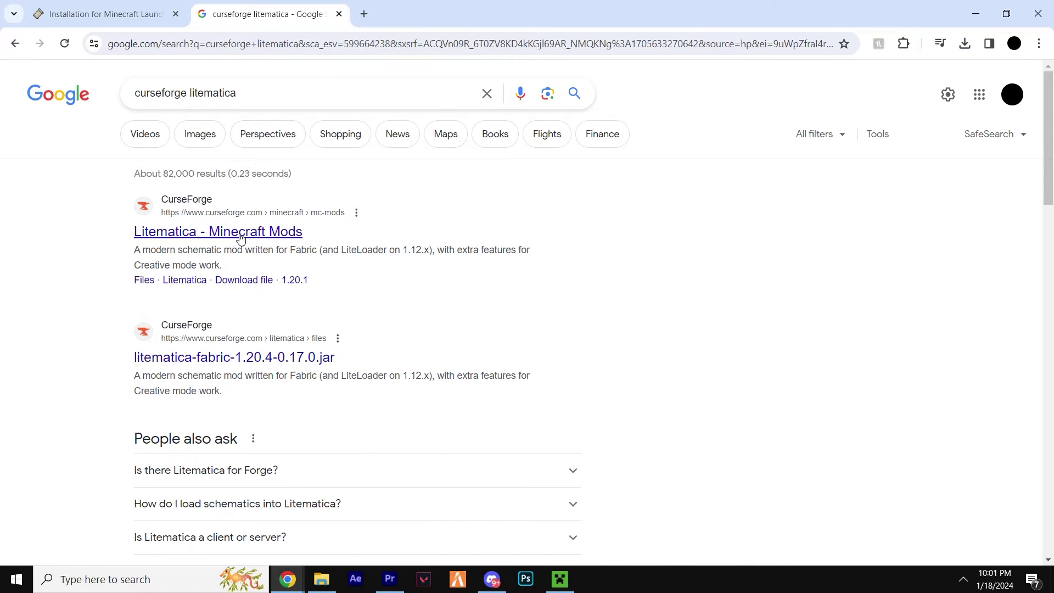
left_click(239, 233)
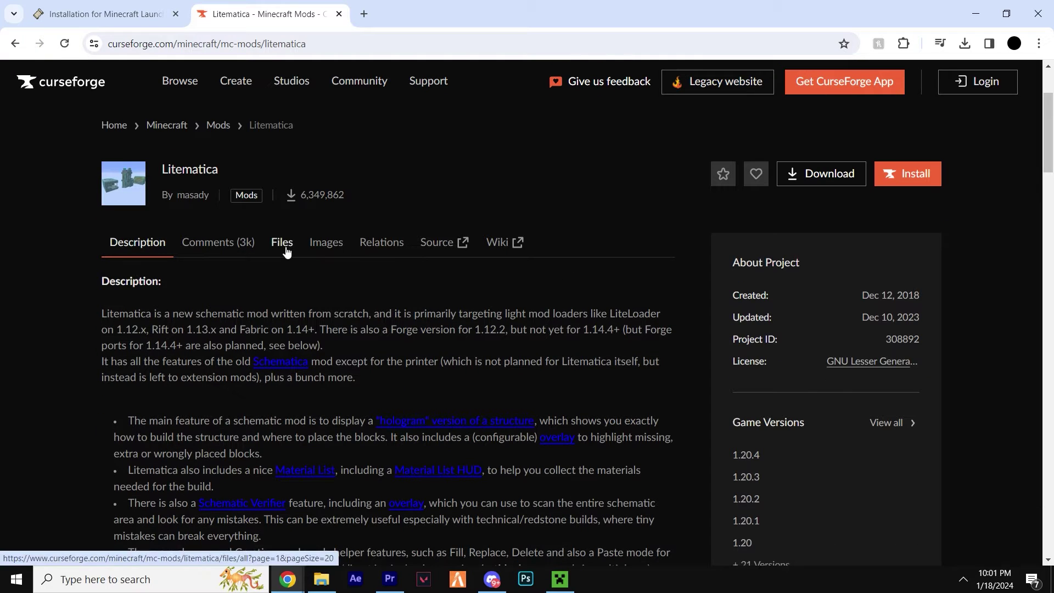
Download litematica-fabric-1.20.4-0.17.0.jar from Litematica's file list.
left_click(282, 242)
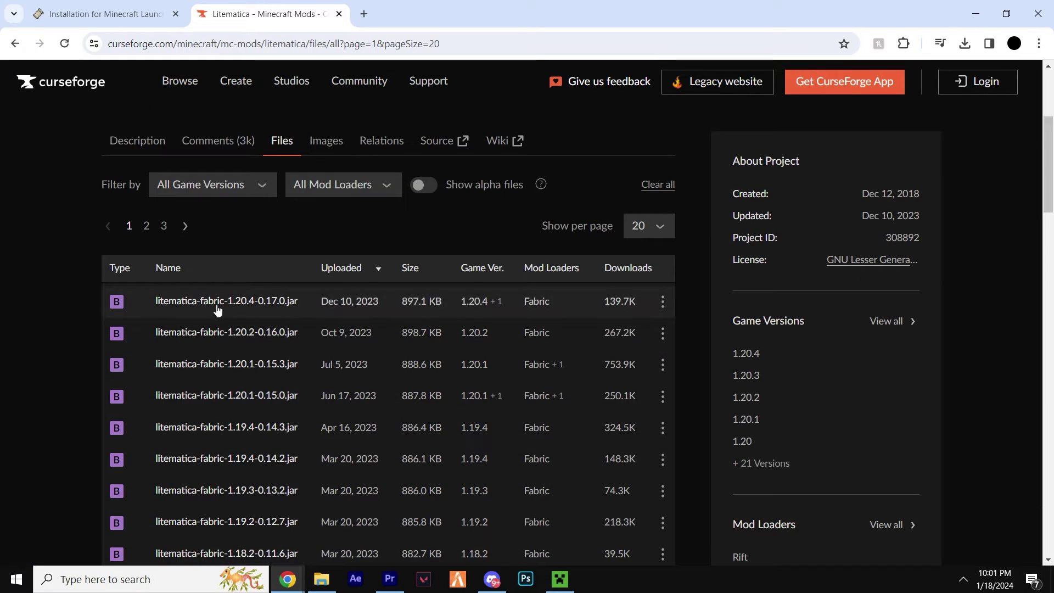
left_click(663, 302)
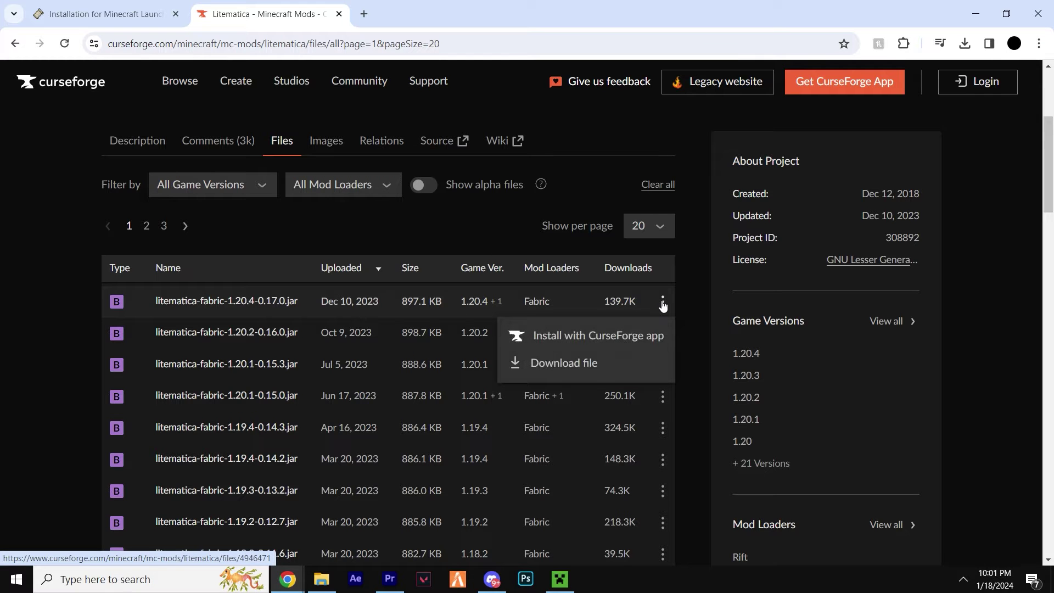
left_click(571, 364)
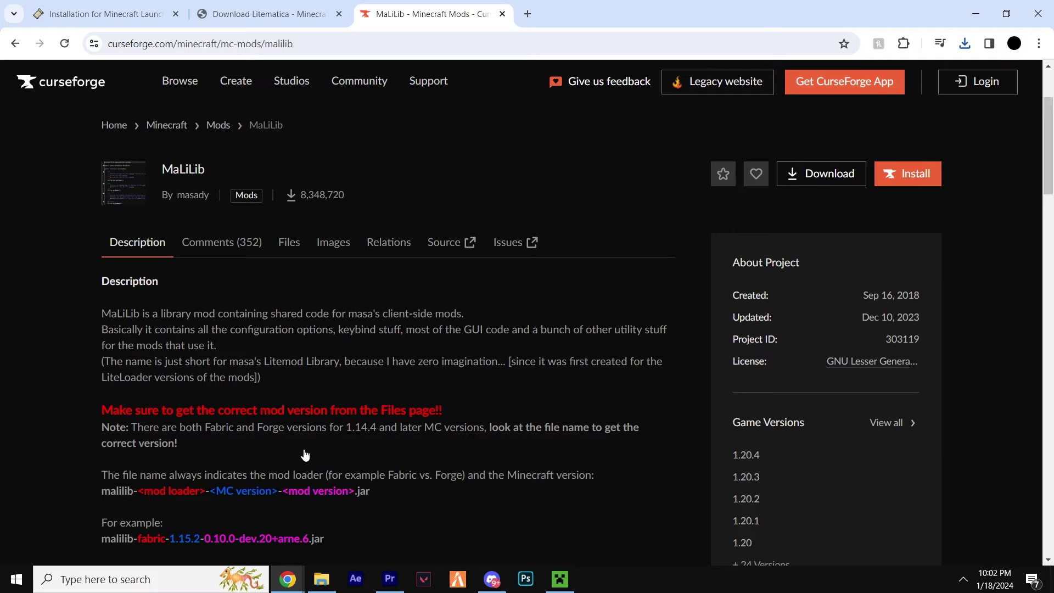
Download malilib-fabric-1.20.4-0.18.0.jar from the MaLiLib mod's file list.
scroll(238, 275, "up", 3)
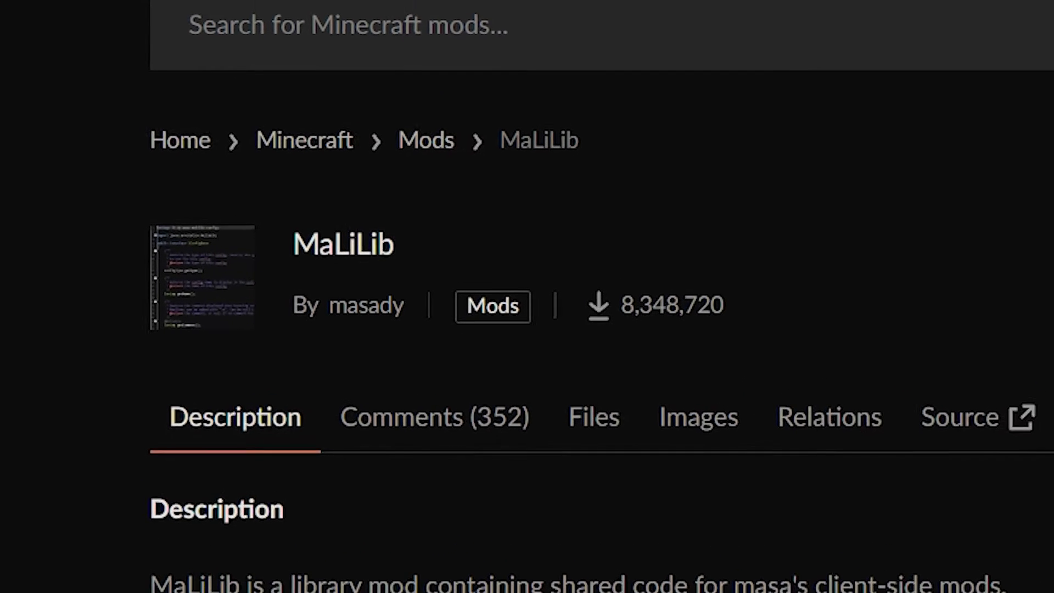
double_click(359, 257)
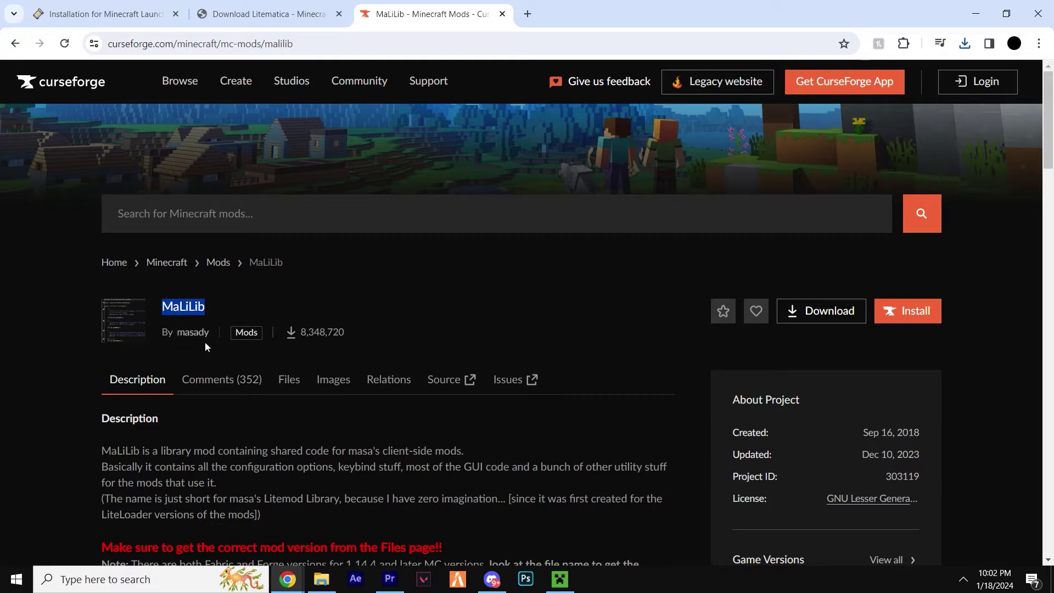
left_click(289, 380)
scroll(291, 373, "down", 4)
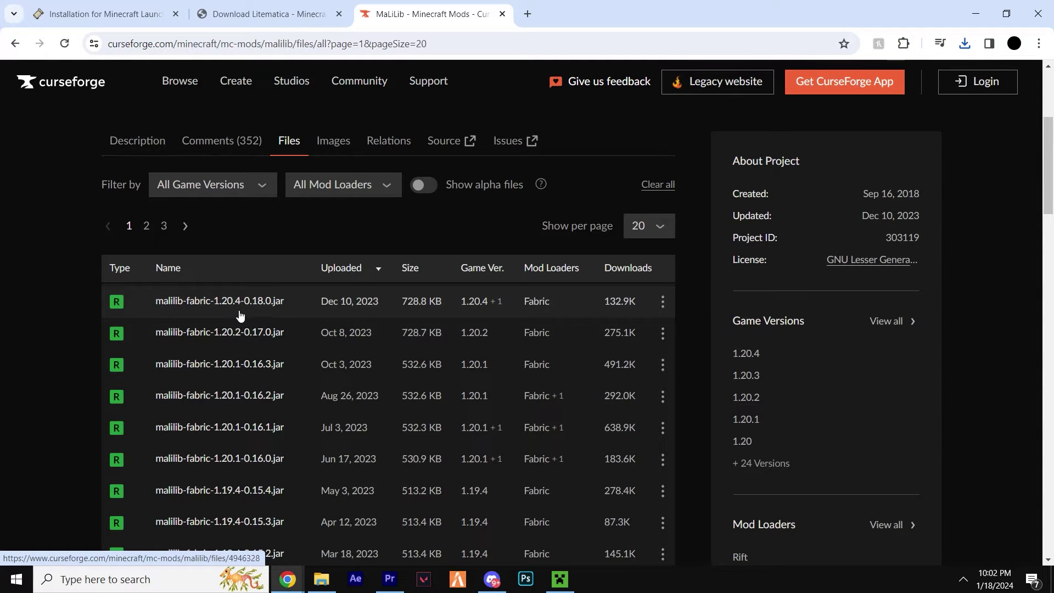
left_click(663, 302)
left_click(648, 362)
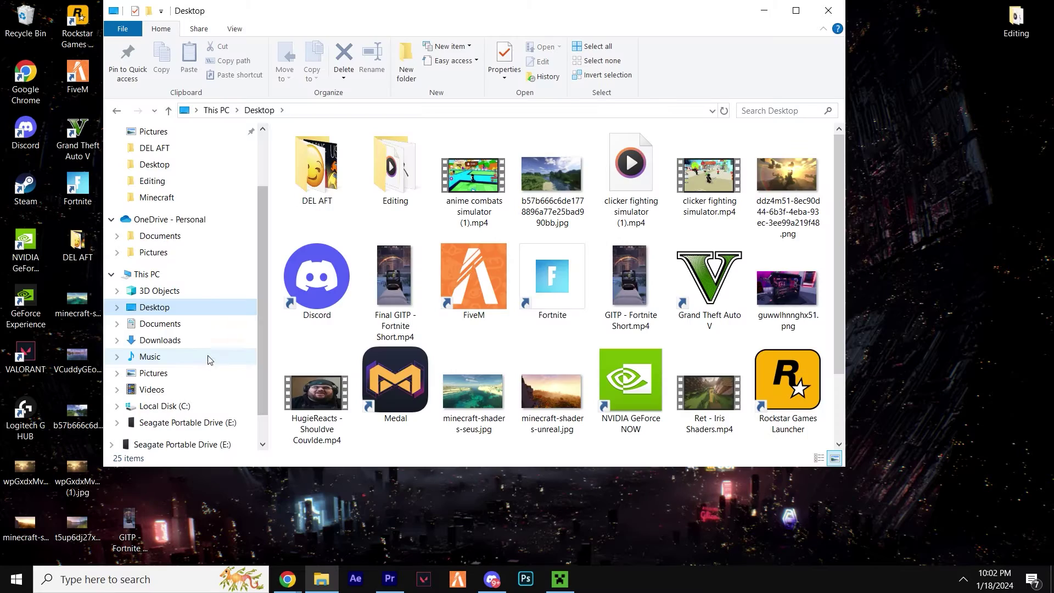
Move the downloaded jar files from the Downloads folder to the desktop and show the desktop.
left_click(162, 340)
left_click_drag(332, 203, 602, 190)
key("super+d")
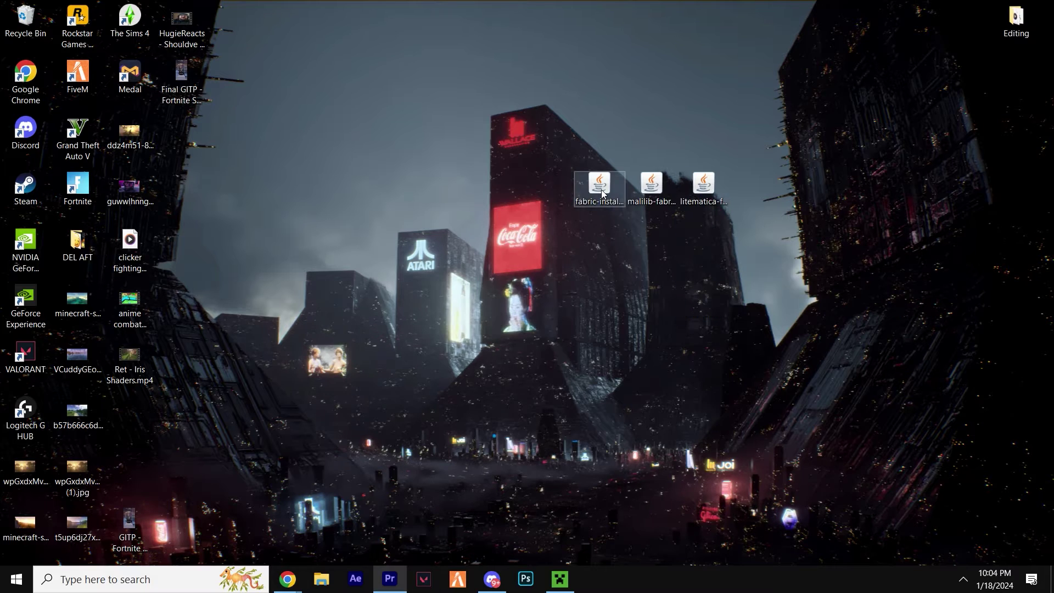
Bring up the choice of programs for opening the Fabric installer jar on the desktop.
right_click(601, 190)
mouse_move(758, 263)
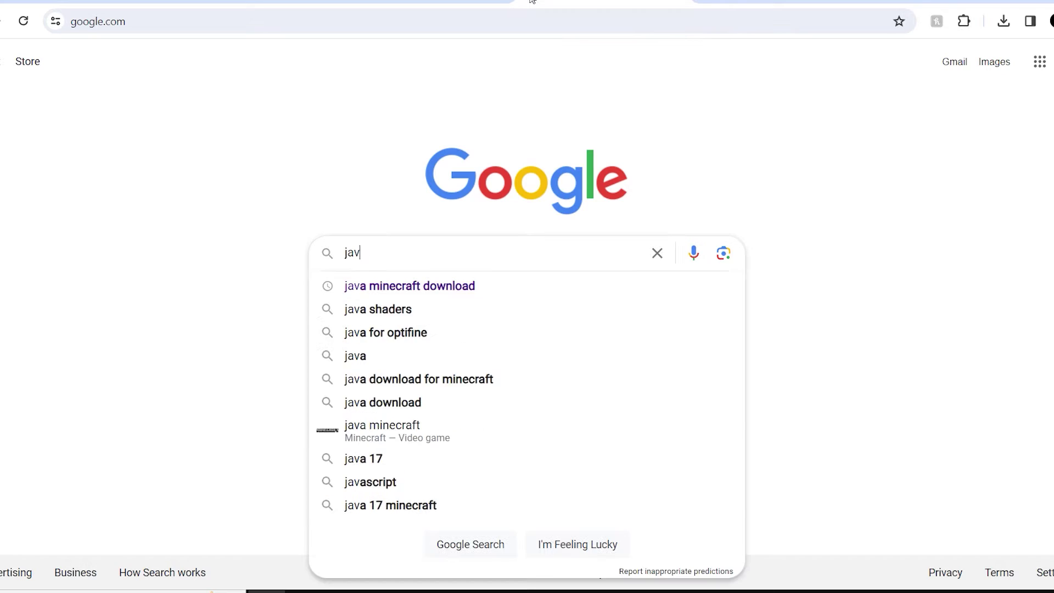
Search Google for "java download for optifine" and look over the Java for Windows download page.
type("a download for optifine")
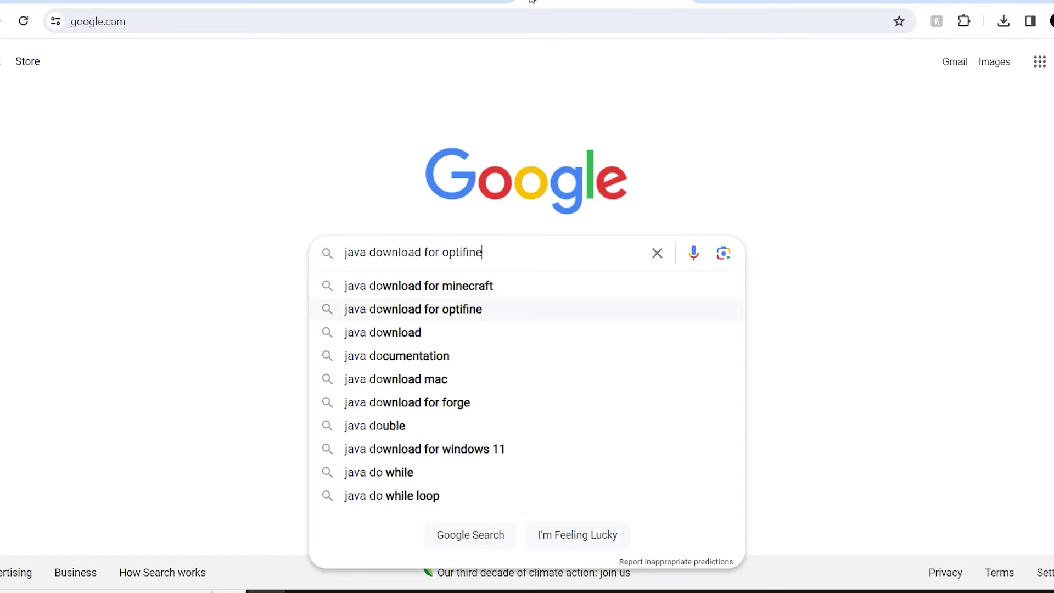
key("Down")
key("Return")
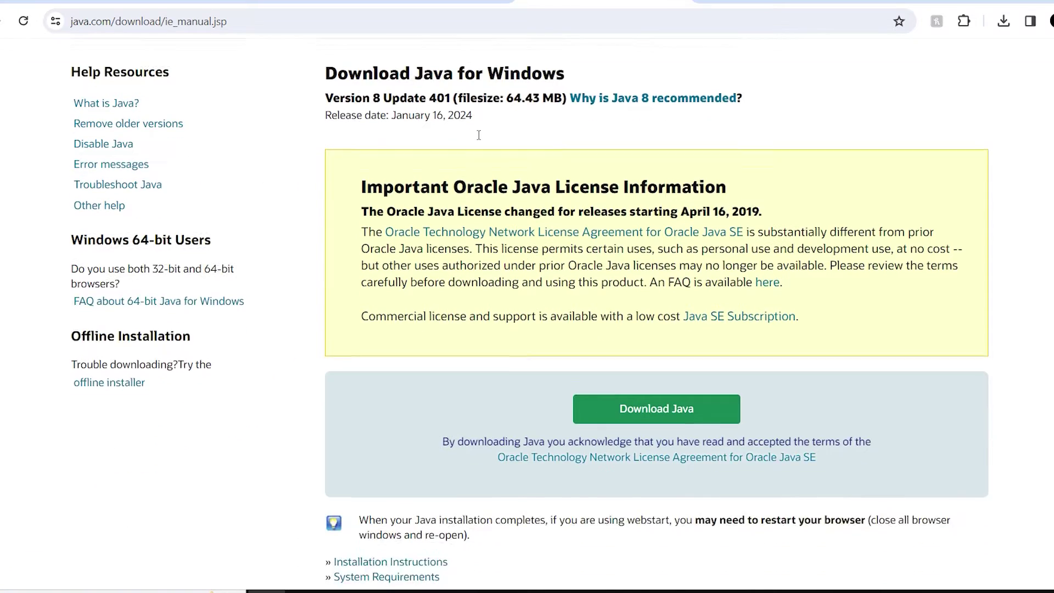
scroll(360, 196, "up", 3)
scroll(359, 196, "up", 1)
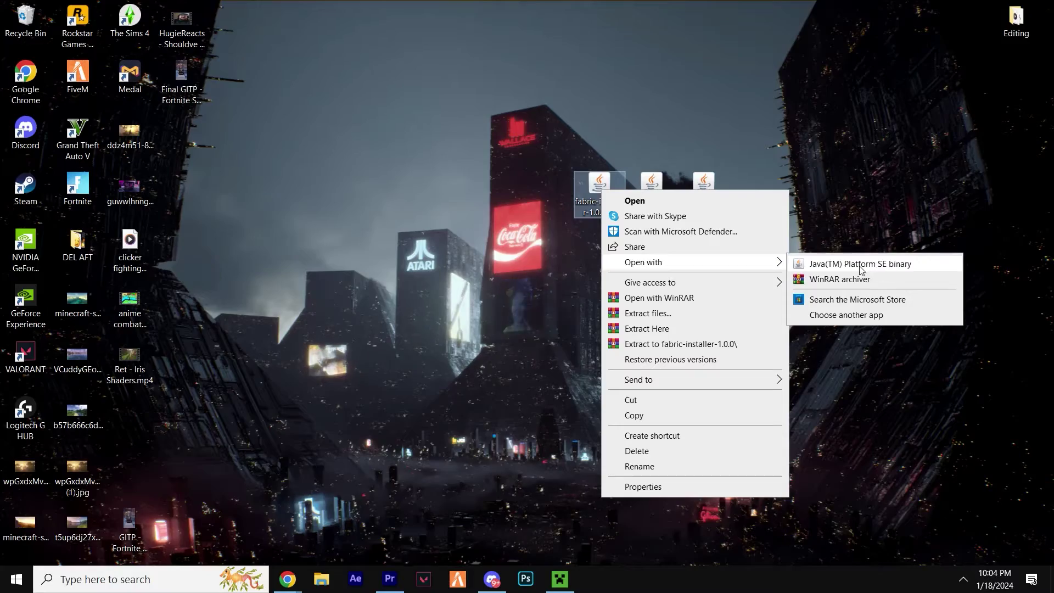
Open the Fabric installer with Java(TM) Platform SE binary and select Minecraft version 1.20.4.
left_click(863, 266)
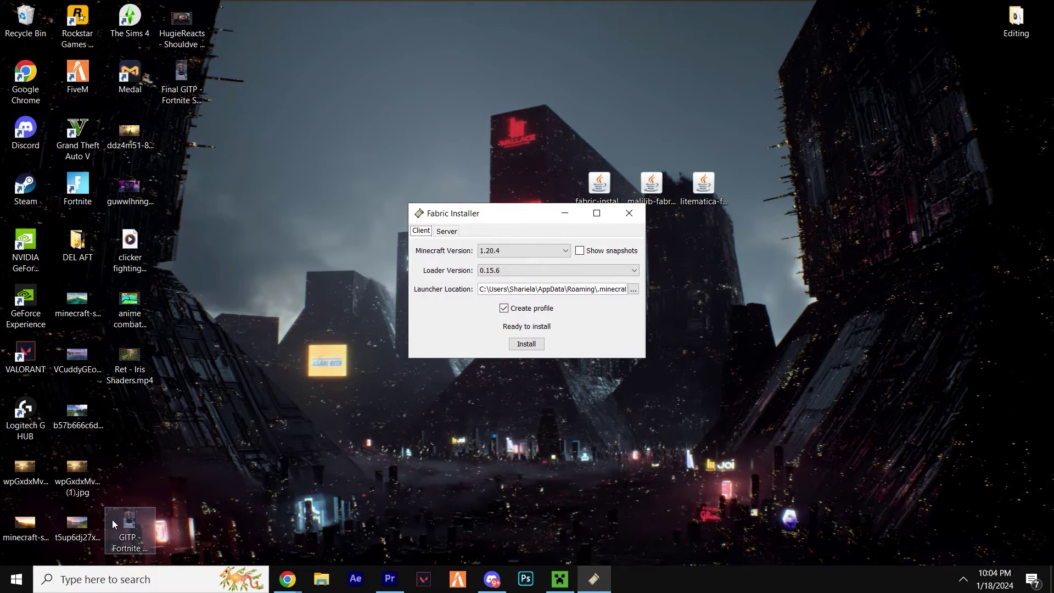
left_click(493, 254)
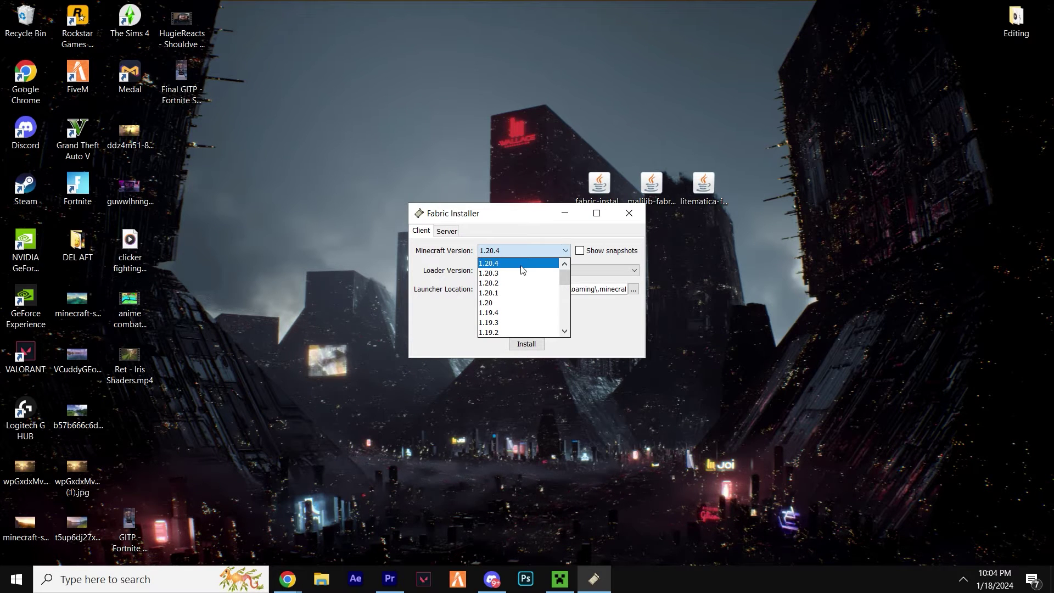
left_click(526, 263)
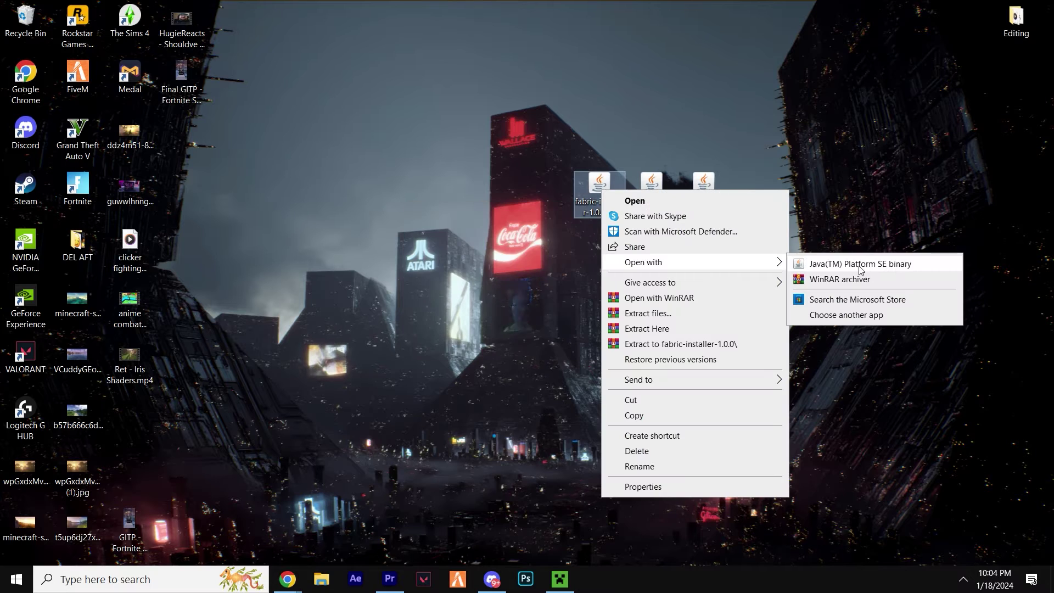
Run the Fabric installer with Java and install loader 0.15.6 for Minecraft 1.20.4 with a profile, continuing despite the open launcher.
left_click(863, 271)
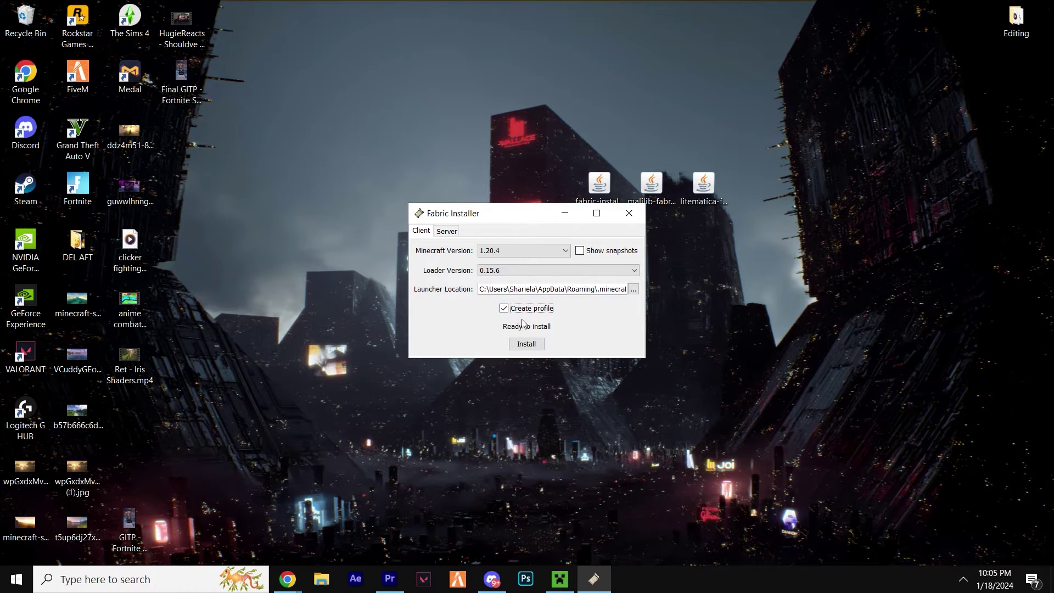
left_click(531, 346)
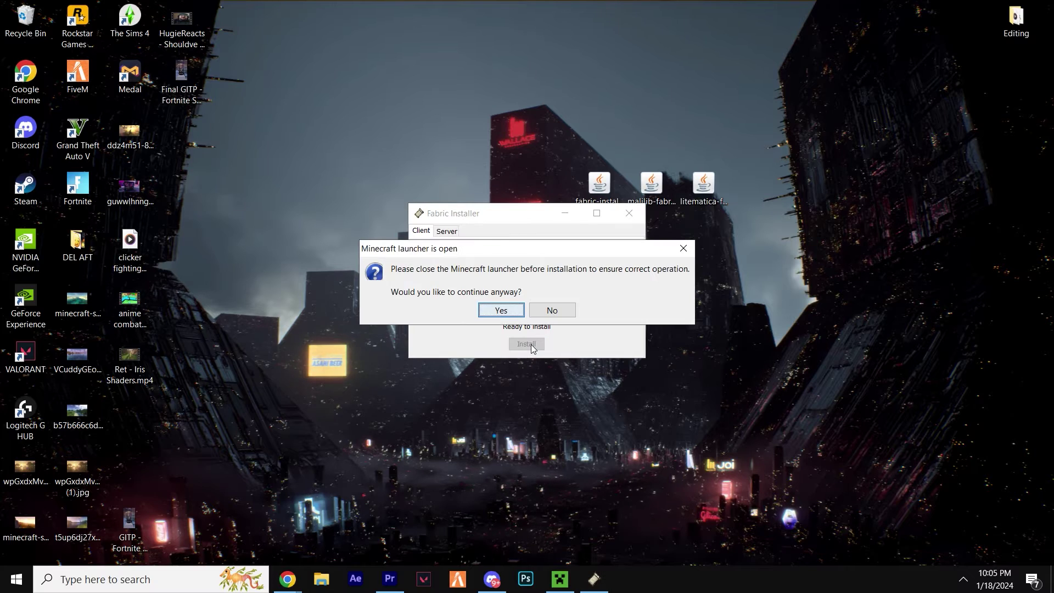
left_click(510, 312)
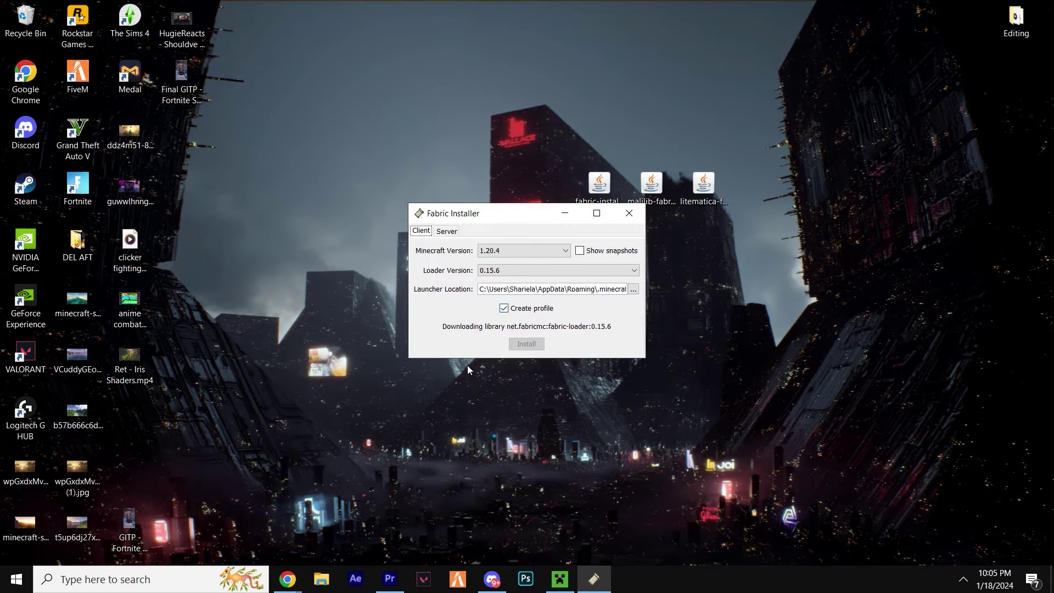
key("Return")
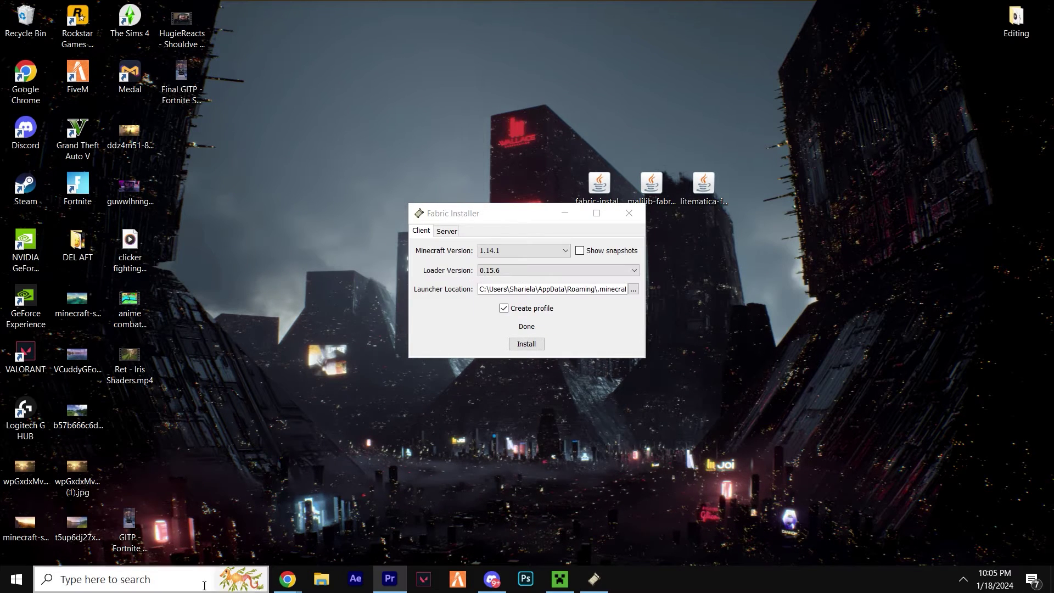
Restart the Minecraft Launcher and pick from its list of Java Edition installations.
left_click(557, 580)
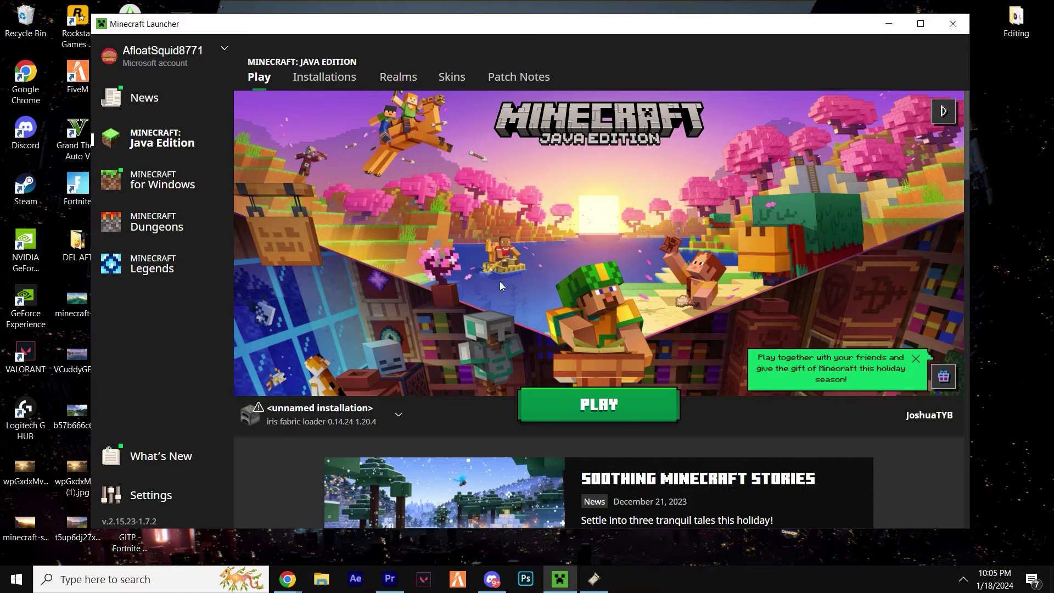
left_click(956, 26)
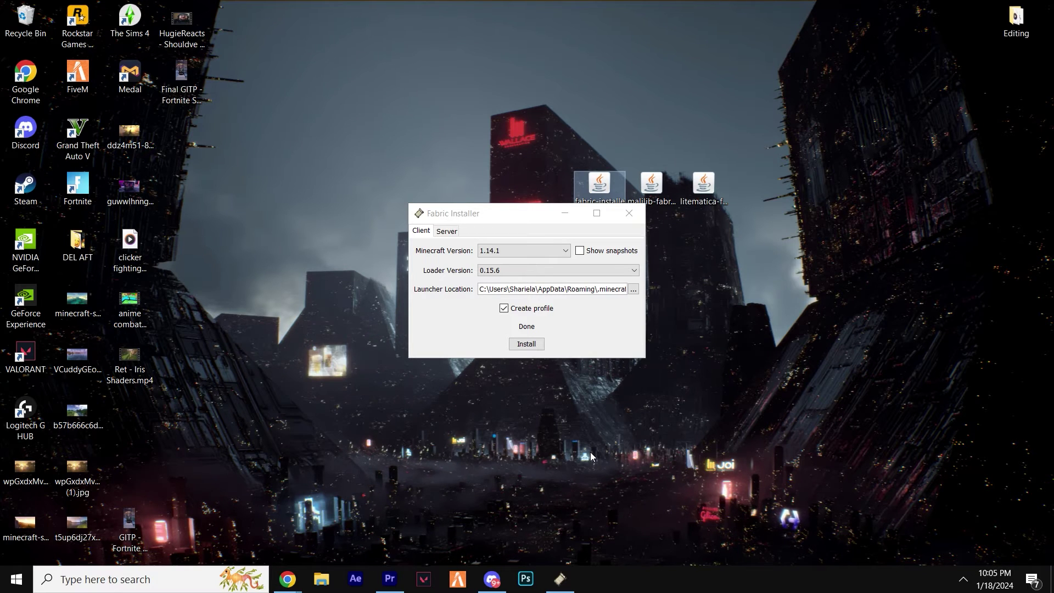
key("super")
type("mi")
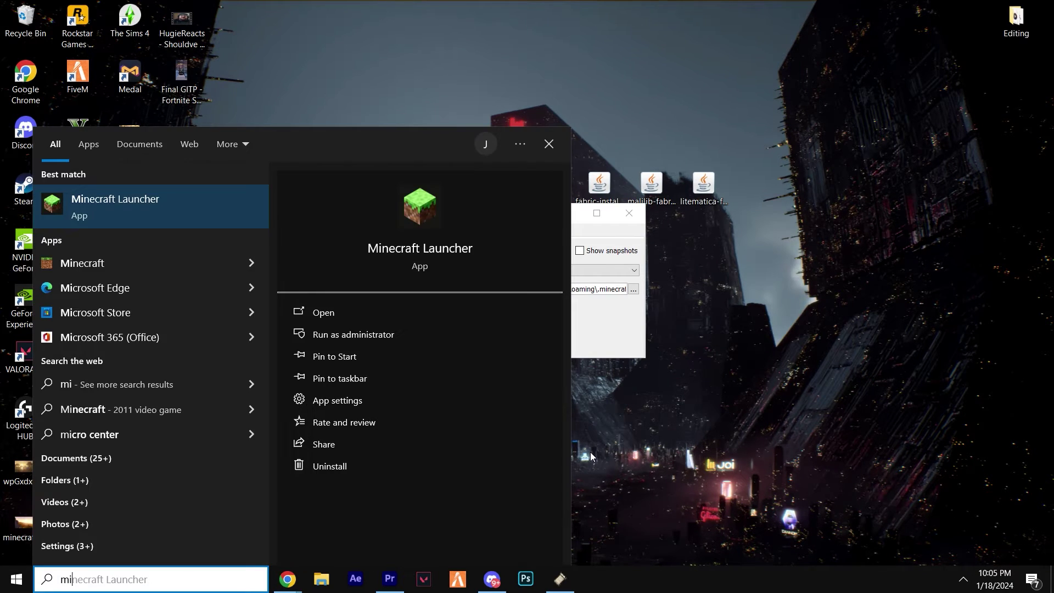
key("Return")
left_click(367, 413)
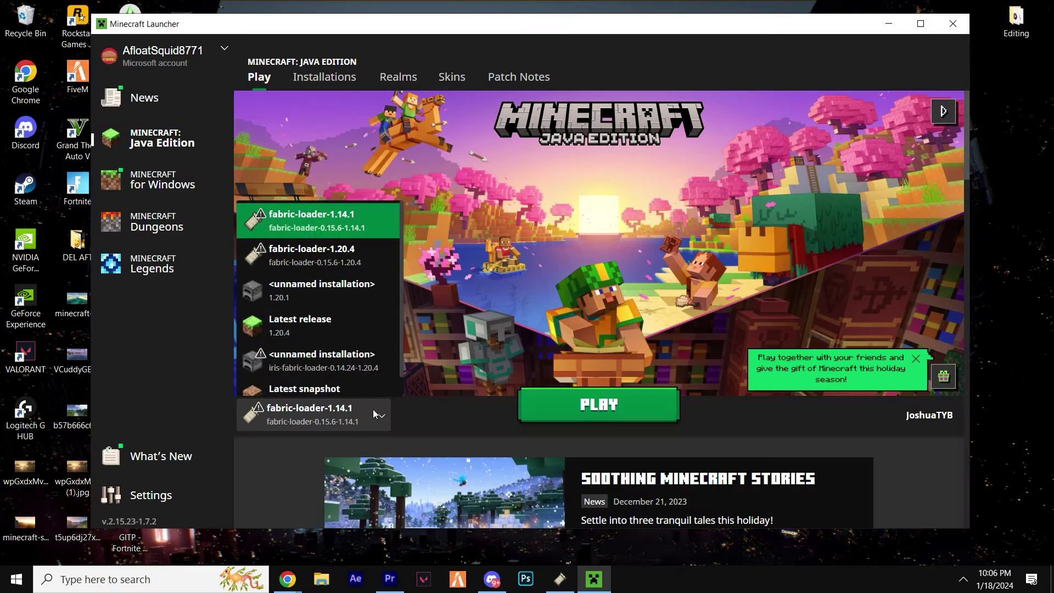
left_click(354, 312)
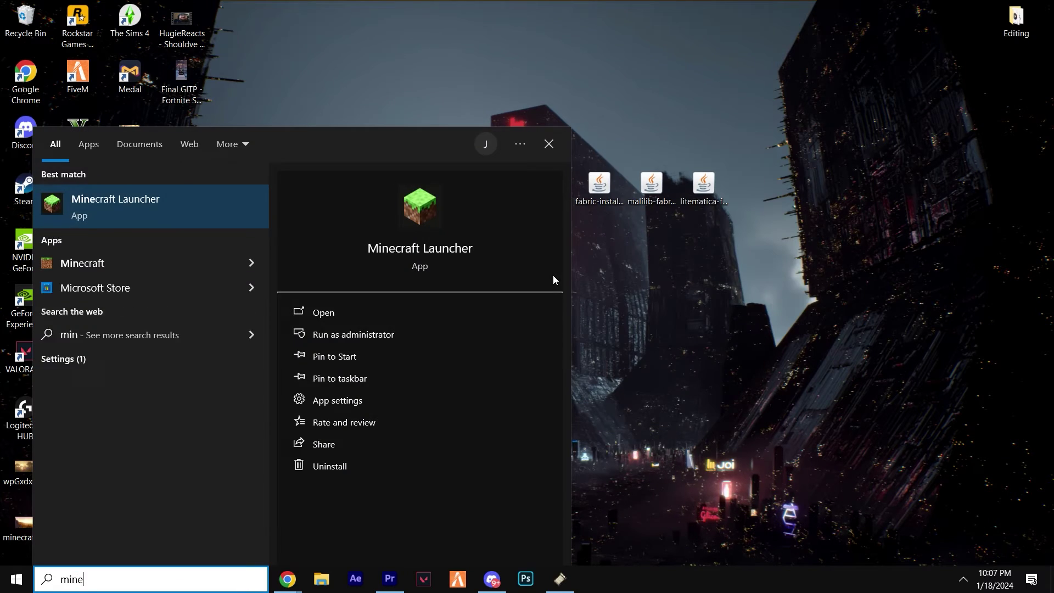
Search Windows for the Minecraft Launcher.
type("cr")
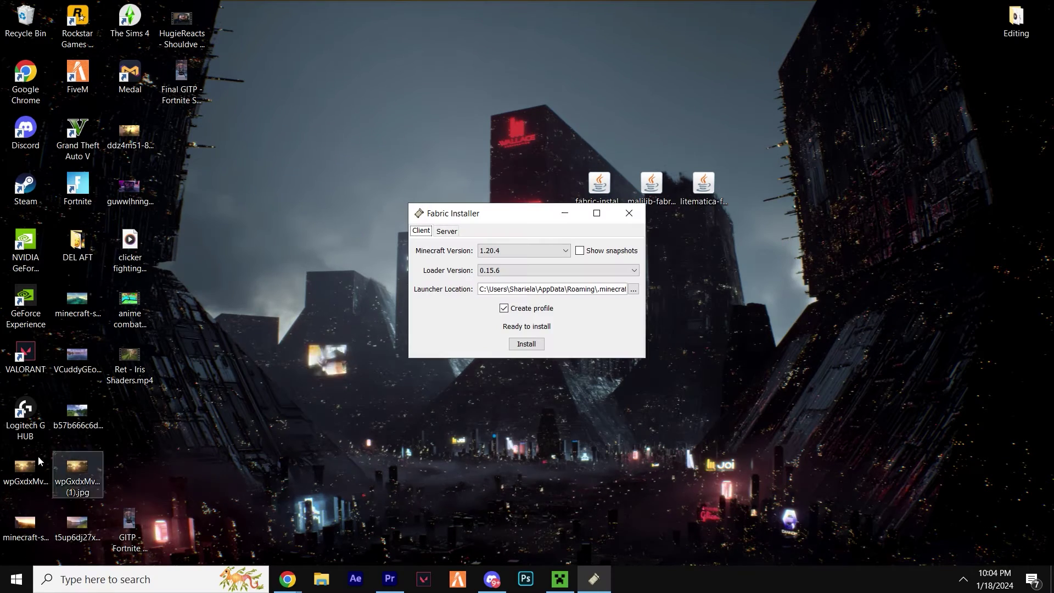
Start the Fabric client installation for Minecraft 1.20.4 again and continue with the launcher open.
left_click(527, 343)
left_click(496, 308)
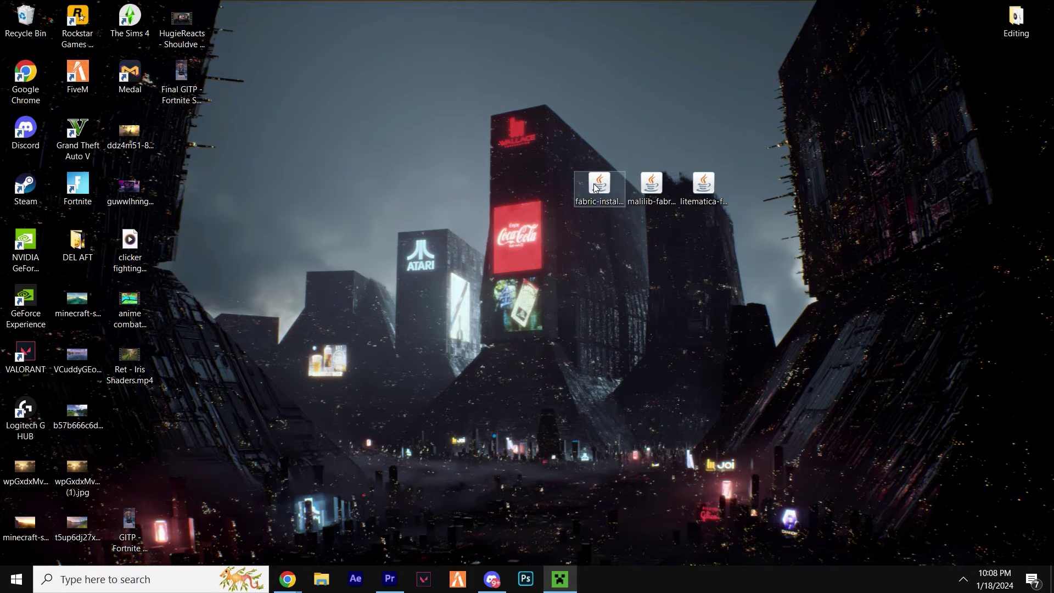
Discard the Fabric installer file from the desktop and open the Minecraft Launcher.
left_click_drag(598, 188, 23, 22)
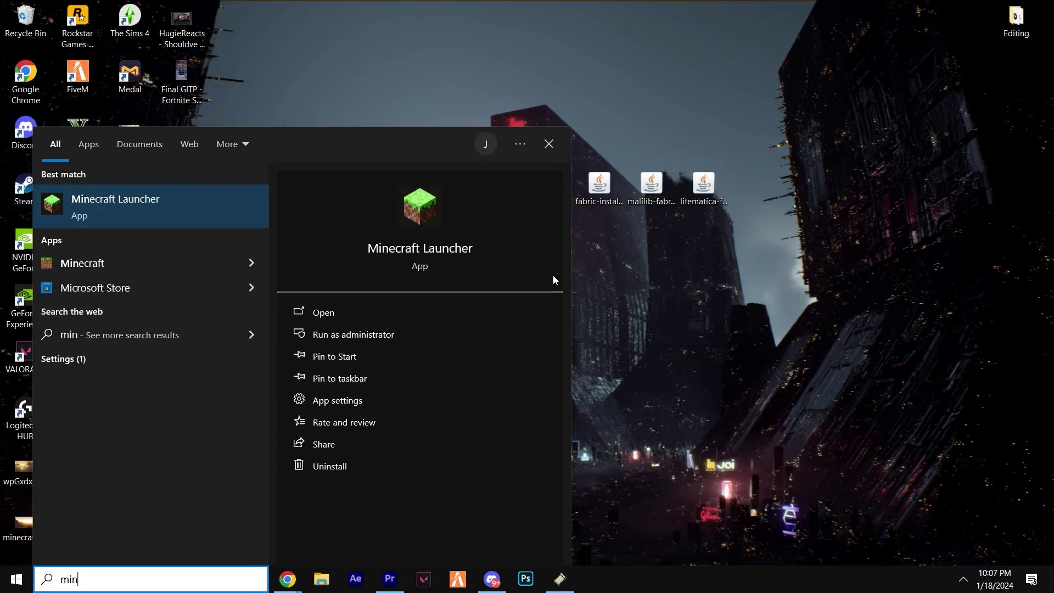
type("ecr")
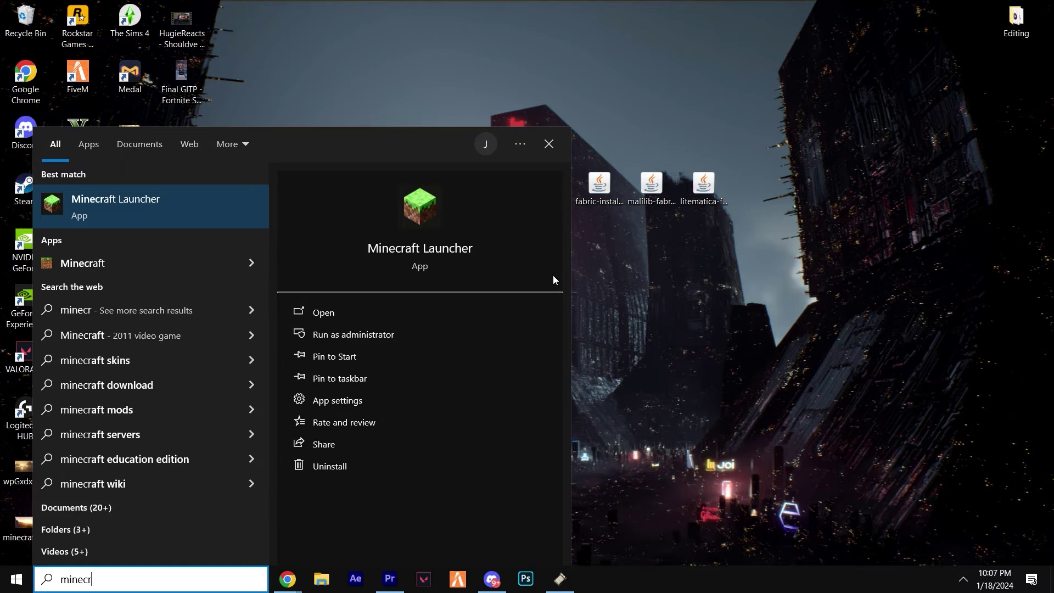
key("Return")
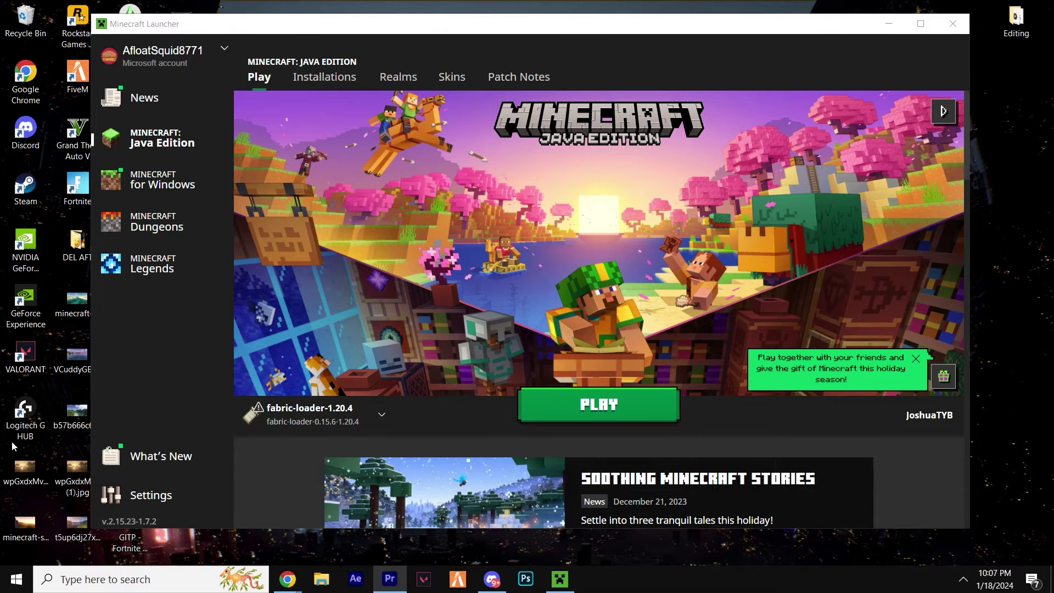
Show modded versions in the list of Java Edition installations.
left_click(327, 77)
left_click(821, 192)
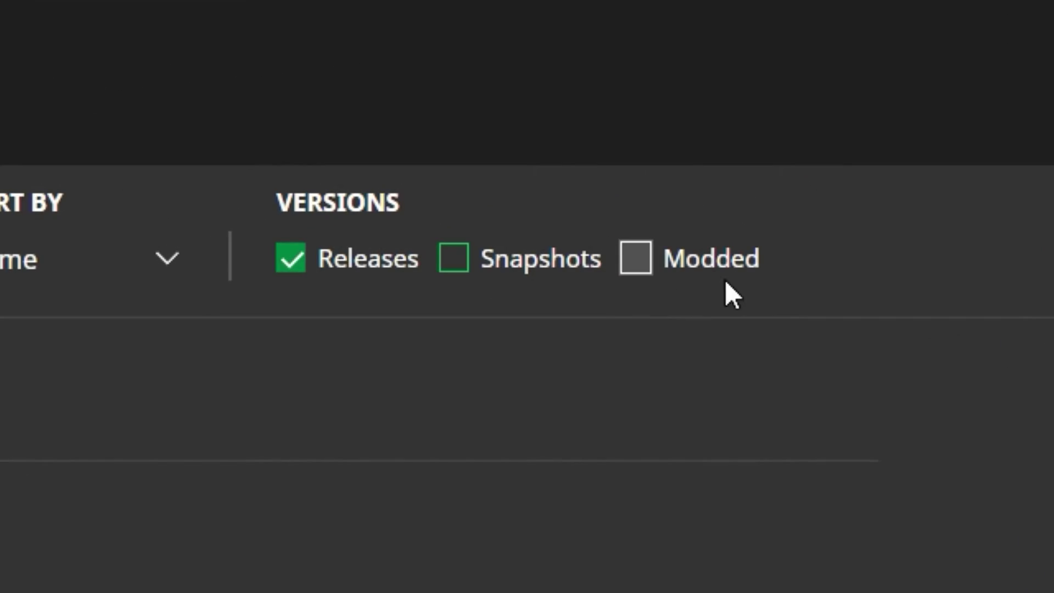
left_click(657, 260)
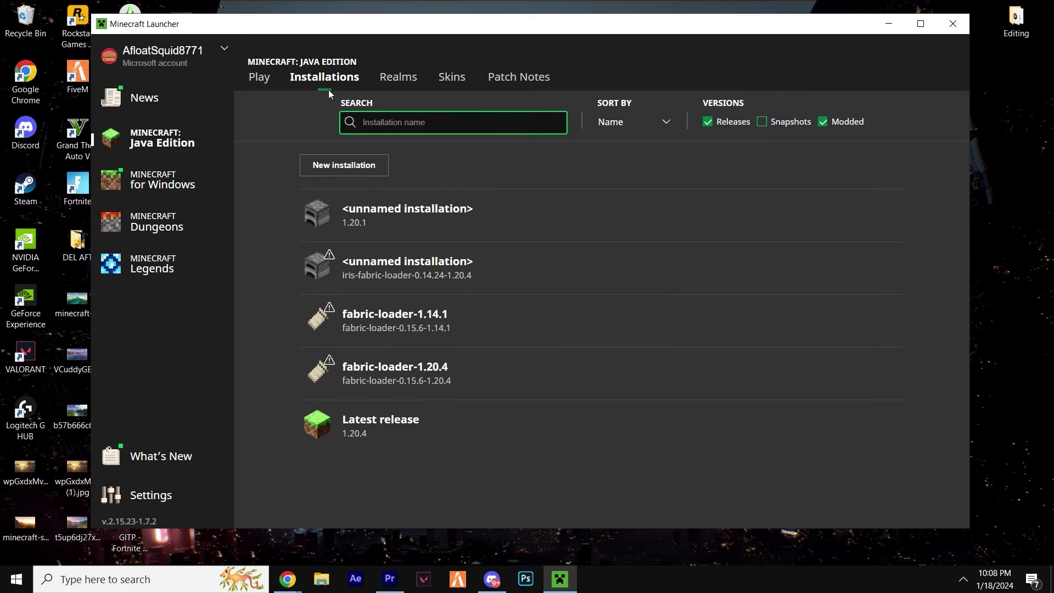
Create a new unnamed installation using the version release fabric-loader-0.15.6-1.20.4.
left_click(347, 165)
left_click(616, 229)
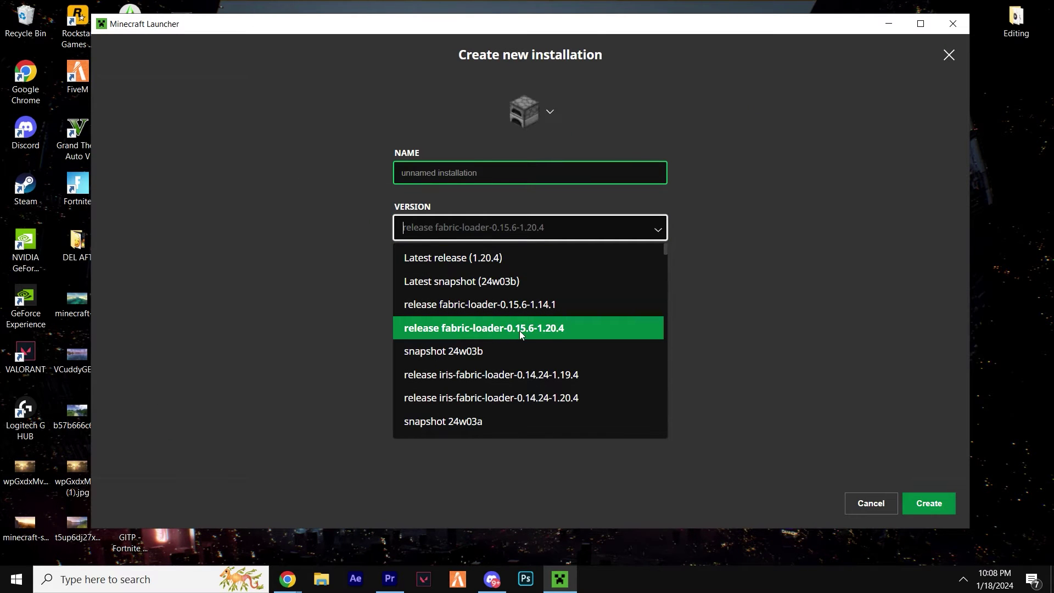
left_click(500, 332)
left_click(929, 504)
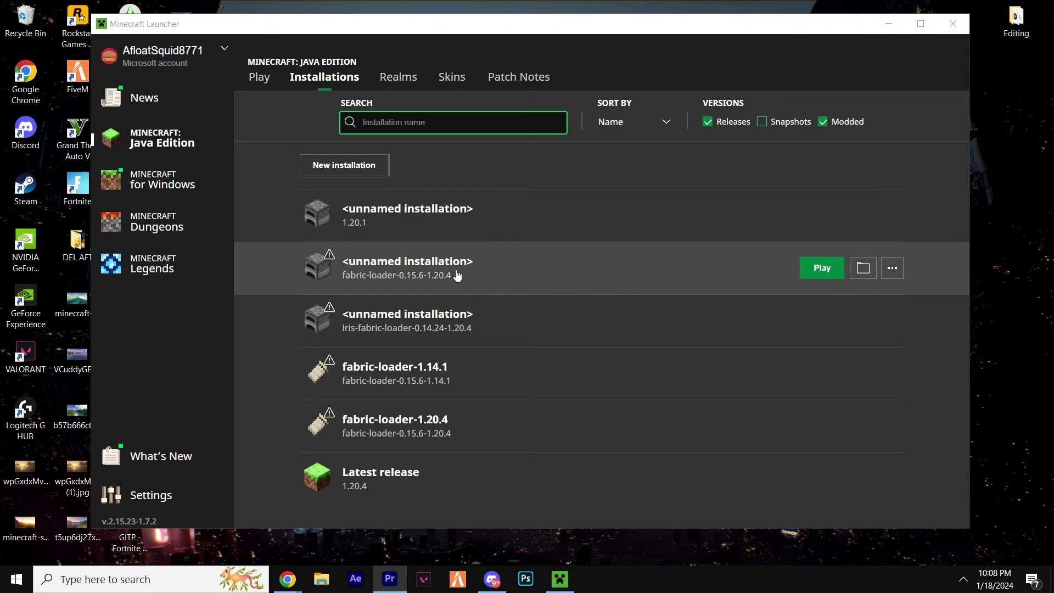
Open the new Fabric installation's .minecraft folder and delete the existing mods folder.
left_click(864, 269)
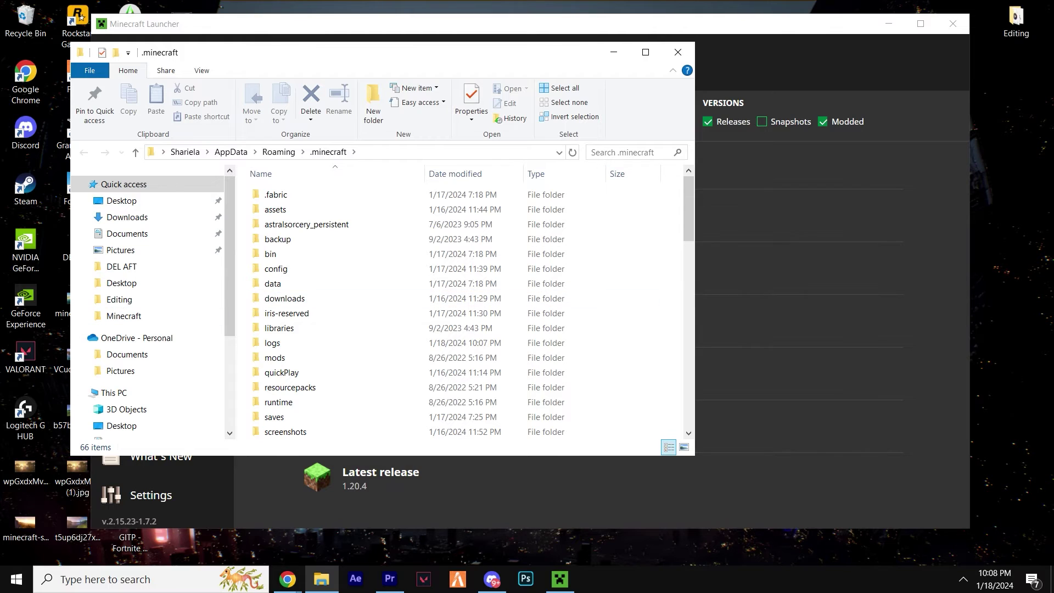
left_click(299, 358)
key("Delete")
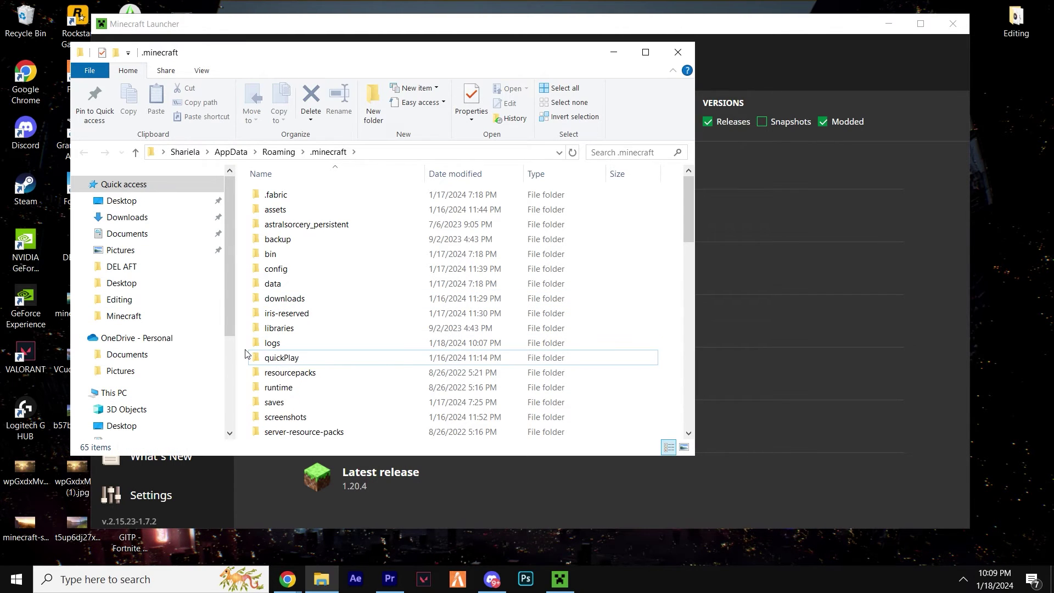
Create a new folder named mods inside the .minecraft folder.
right_click(246, 351)
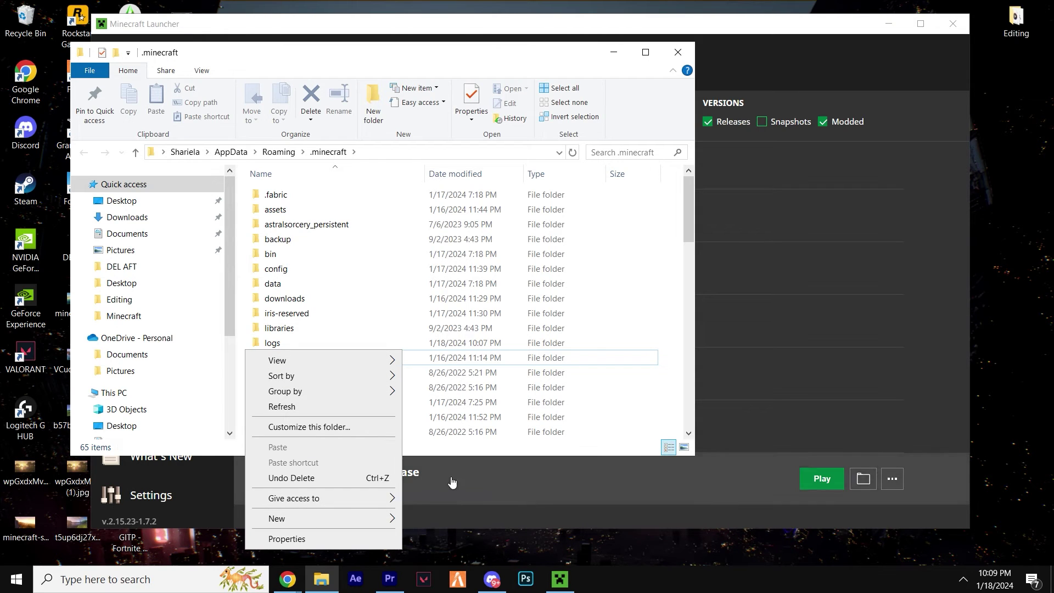
mouse_move(382, 502)
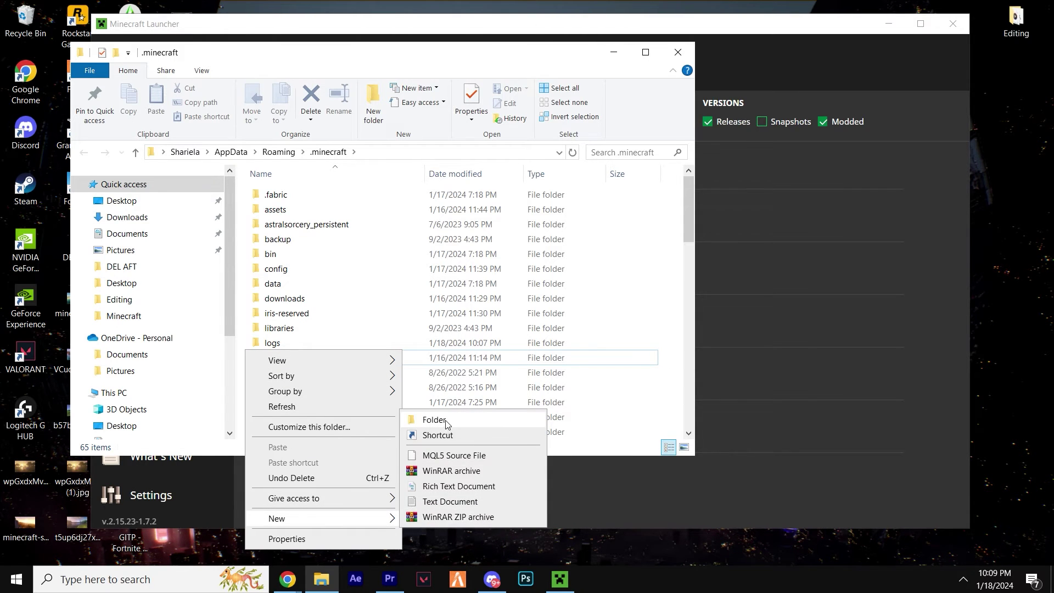
left_click(435, 420)
type("mo")
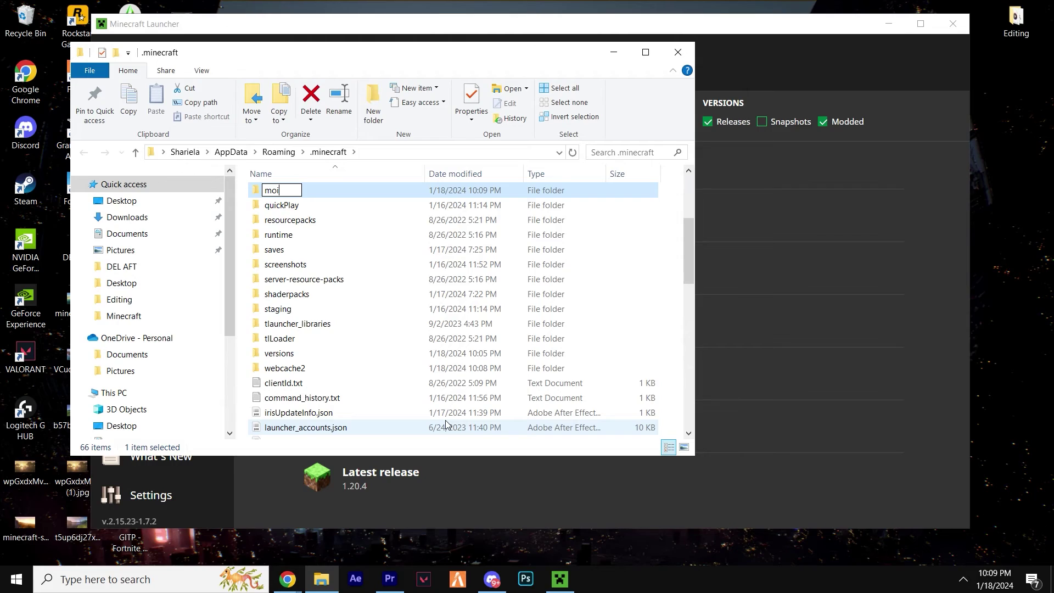
type("ds")
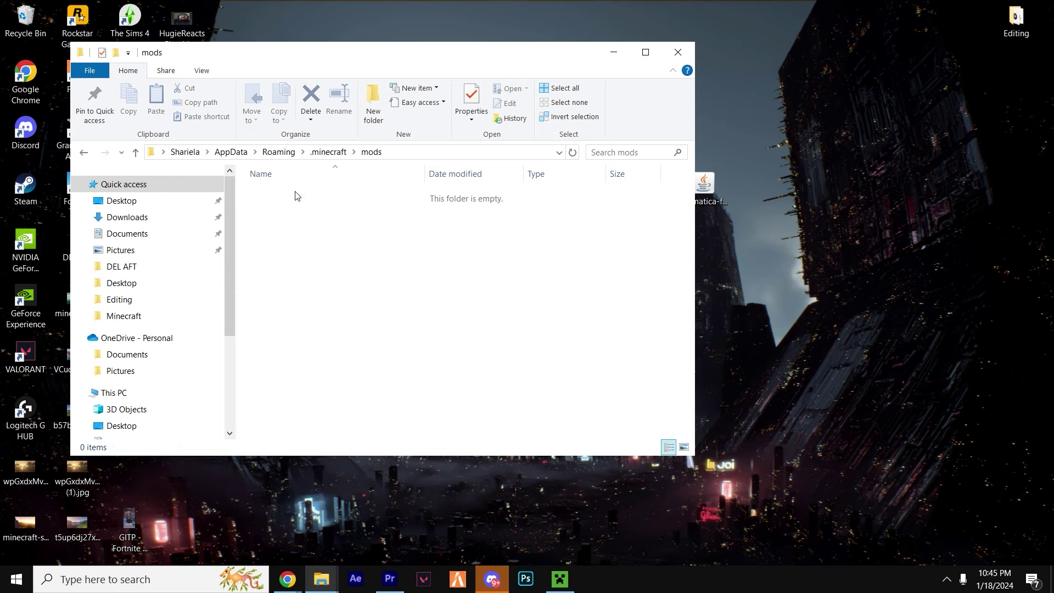
Move the MaLiLib and Litematica 1.20.4 jar files from the desktop into the mods folder and close the folder window.
left_click_drag(524, 53, 463, 52)
left_click_drag(791, 166, 650, 193)
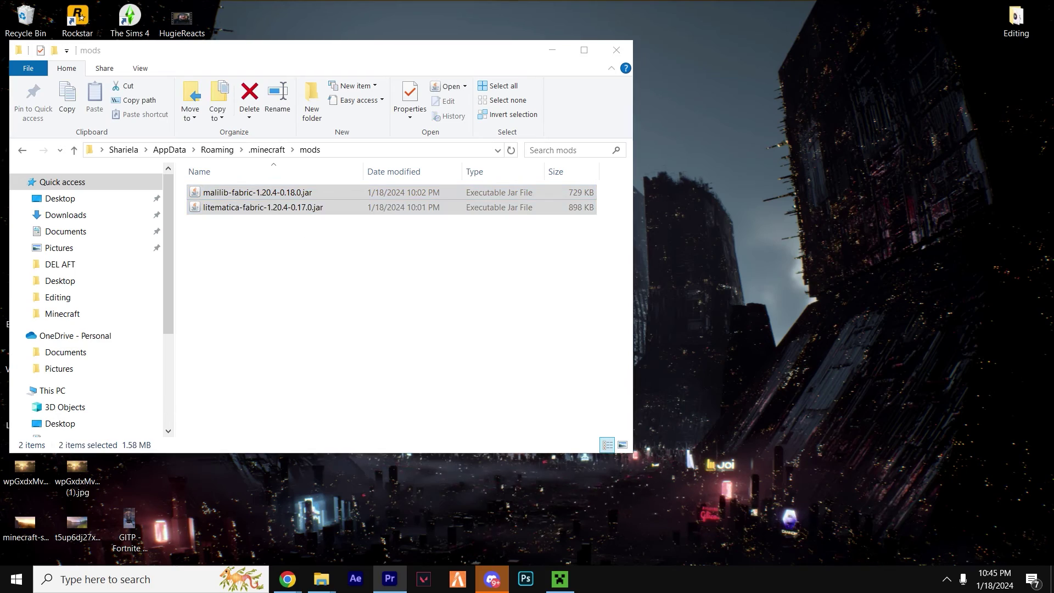
left_click(615, 51)
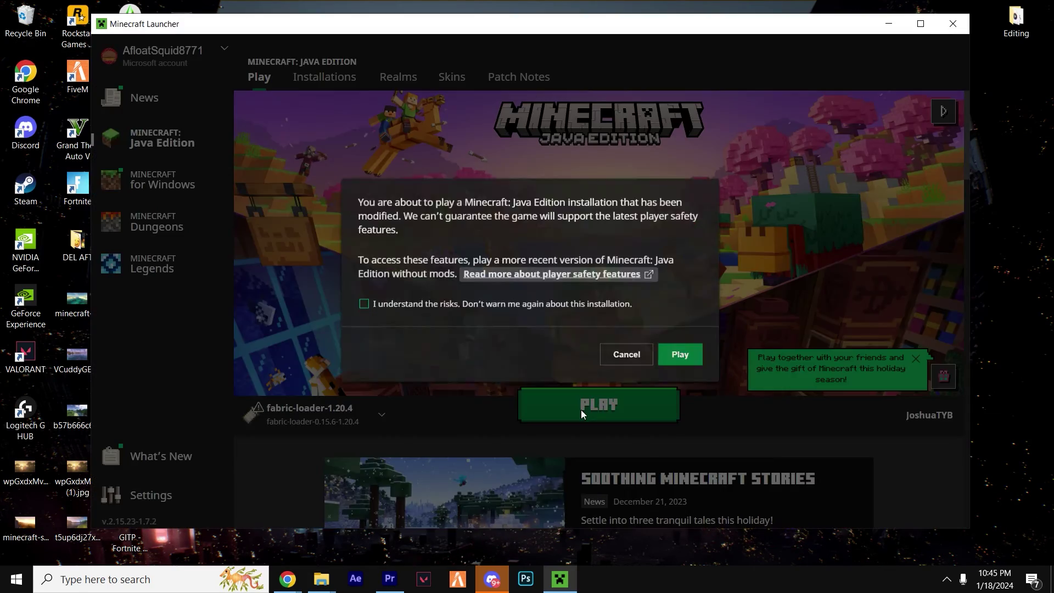
Launch the fabric-loader-1.20.4 installation despite the modified-game warning and load an existing singleplayer world.
left_click(677, 357)
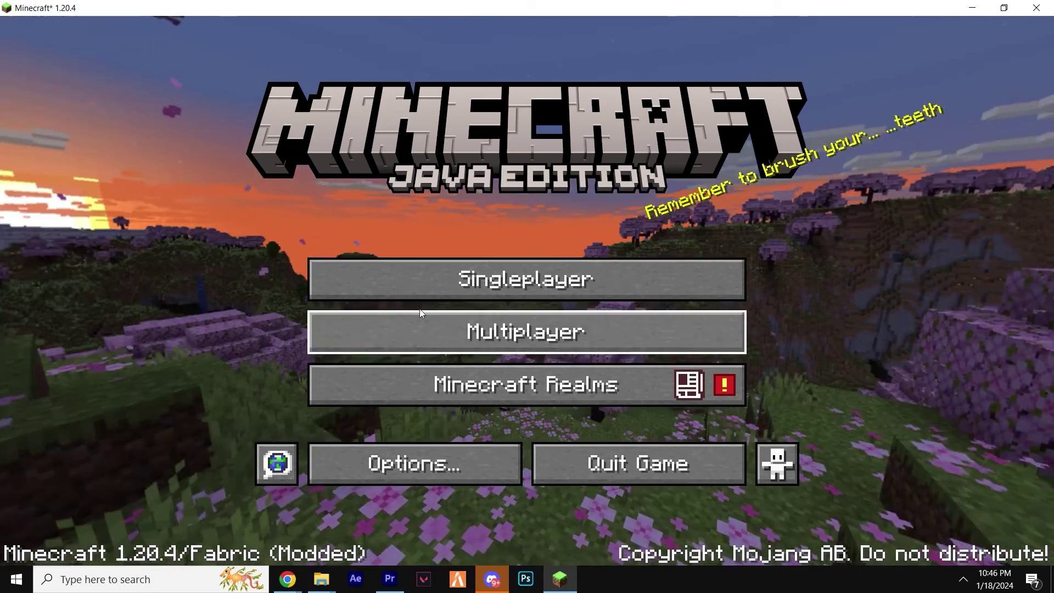
left_click(526, 280)
left_click(340, 245)
left_click(386, 462)
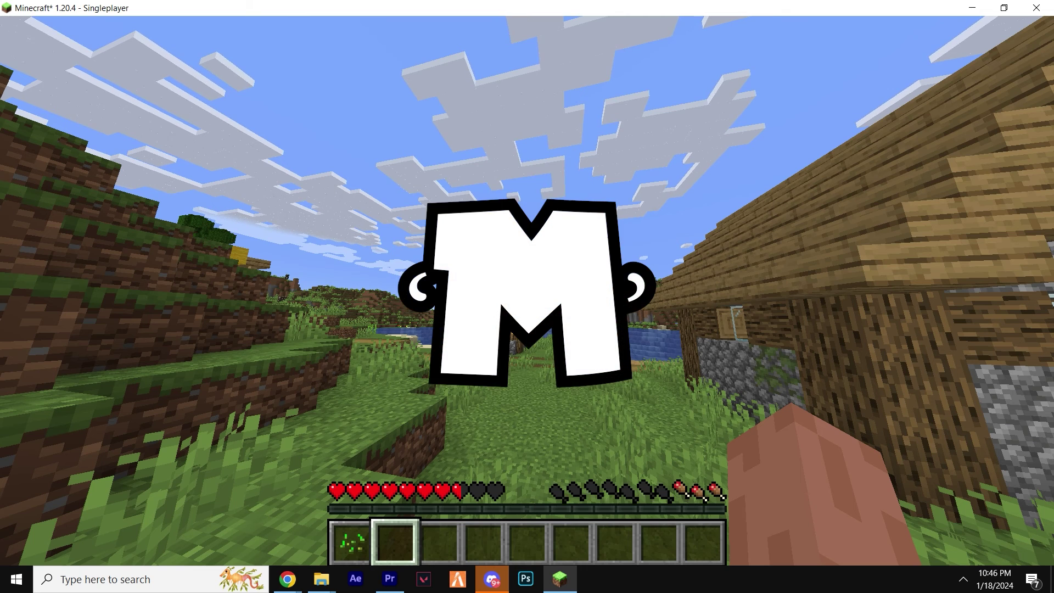
Open the Litematica menu in the world, look at its Schematic Placements screen, and return to the game.
key("m")
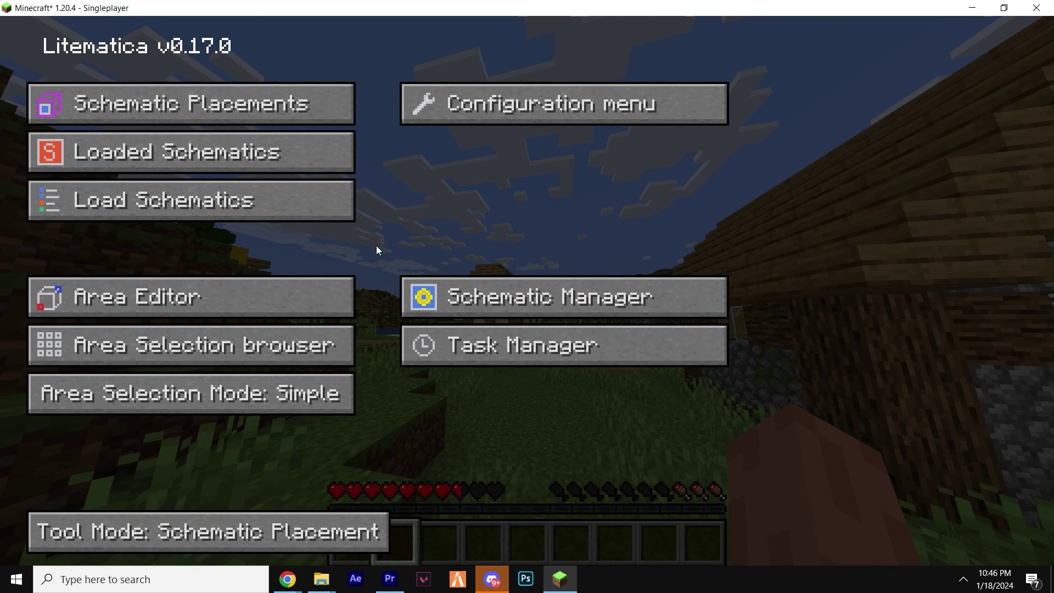
left_click(211, 91)
left_click(160, 530)
left_click(928, 531)
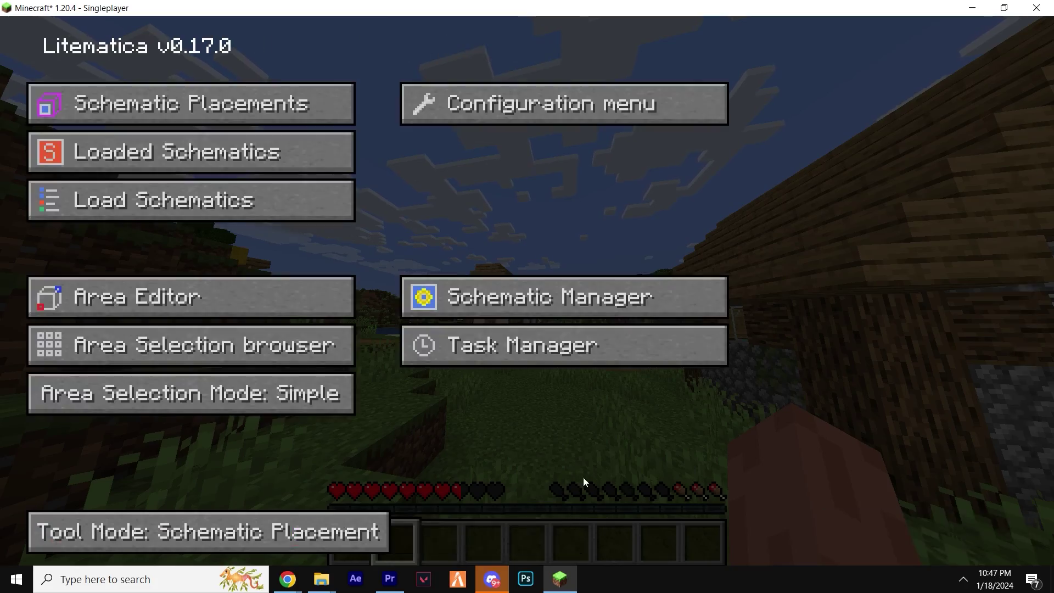
key("Escape")
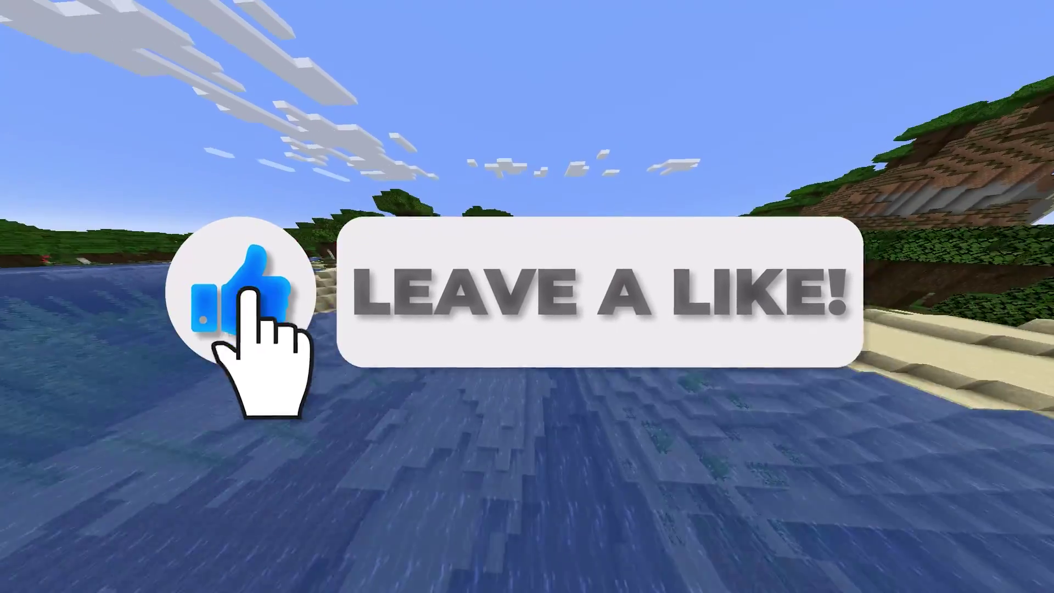